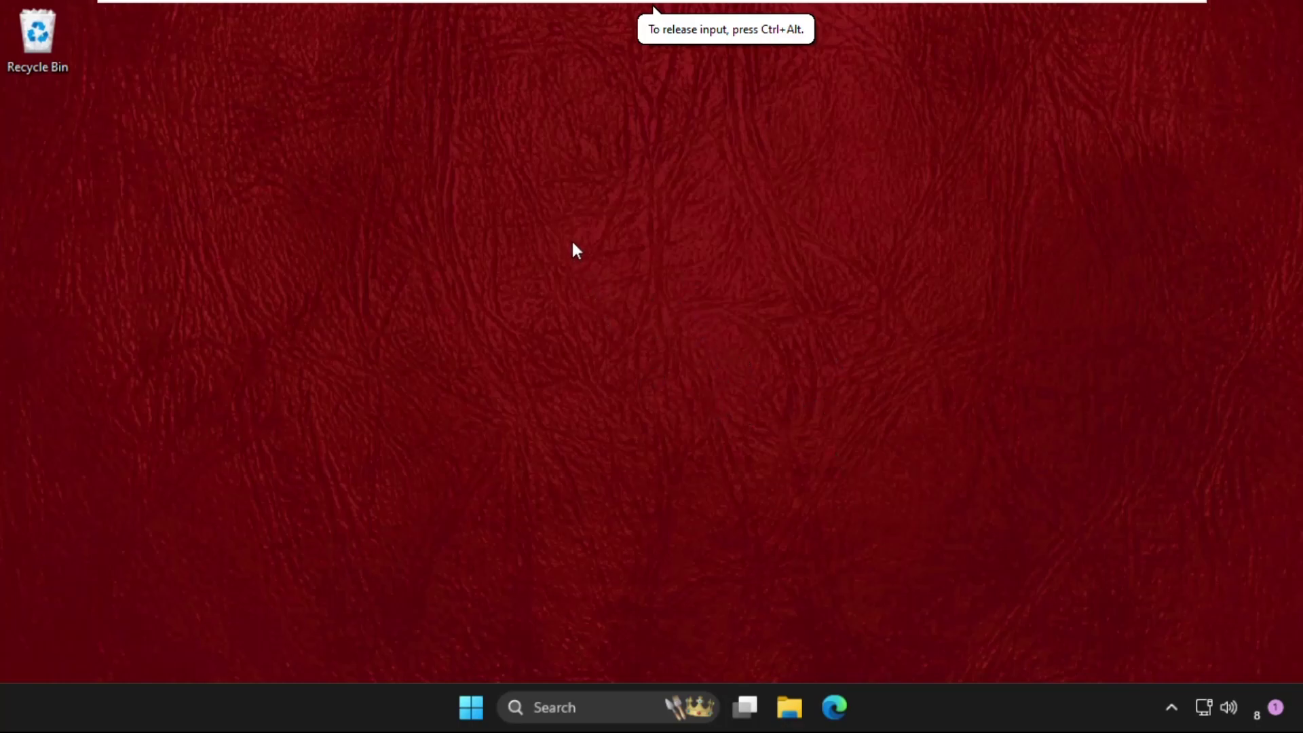
Search Windows for 'task mana' and launch Task Manager from the results.
{"action": "left_click", "coordinate": [572, 705]}
{"action": "type", "text": "task mana"}
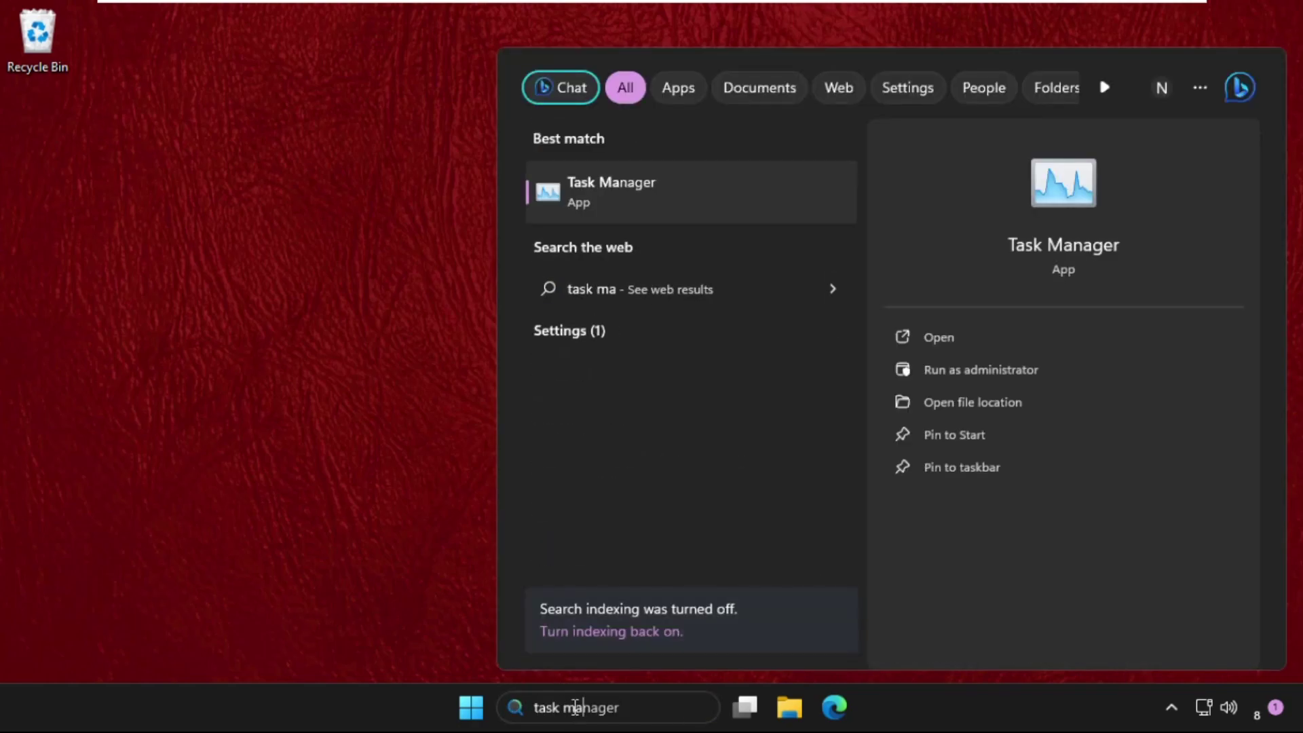
{"action": "left_click", "coordinate": [616, 195]}
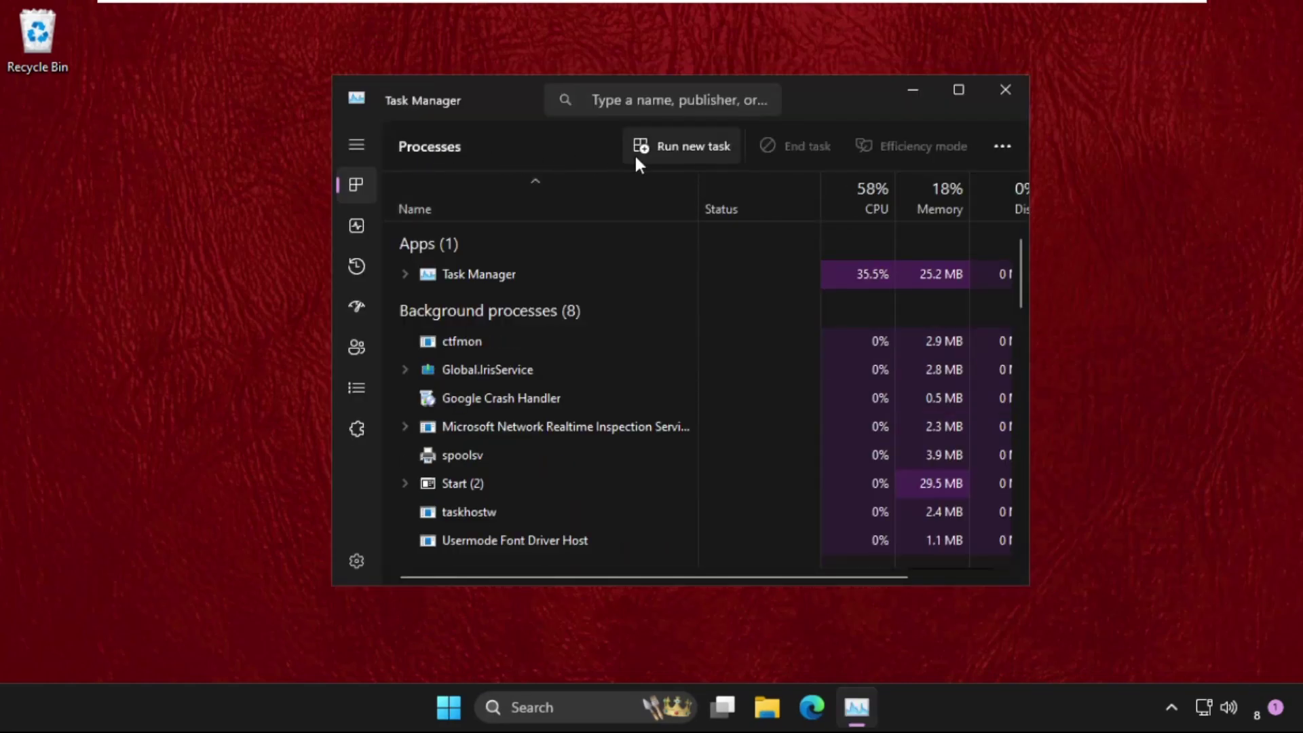
Run 'powershell' as a new task with administrative privileges.
{"action": "left_click", "coordinate": [663, 145]}
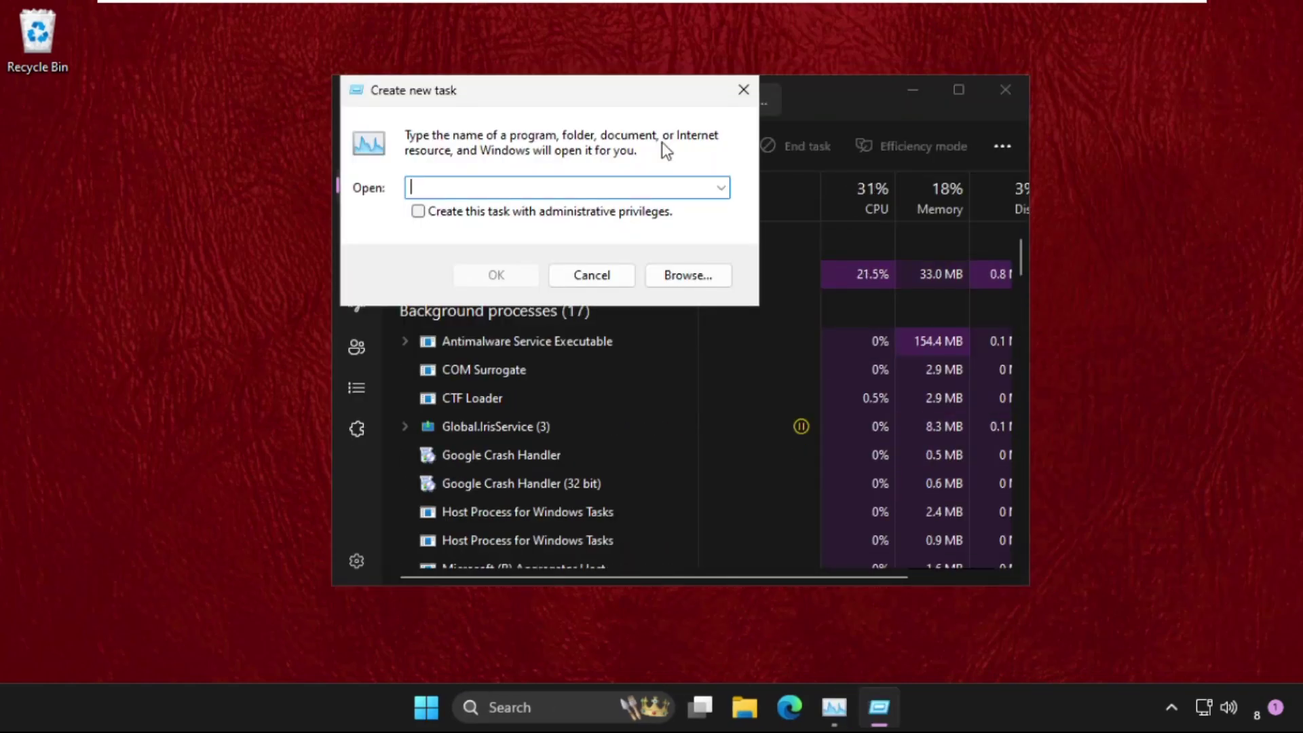
{"action": "type", "text": "power"}
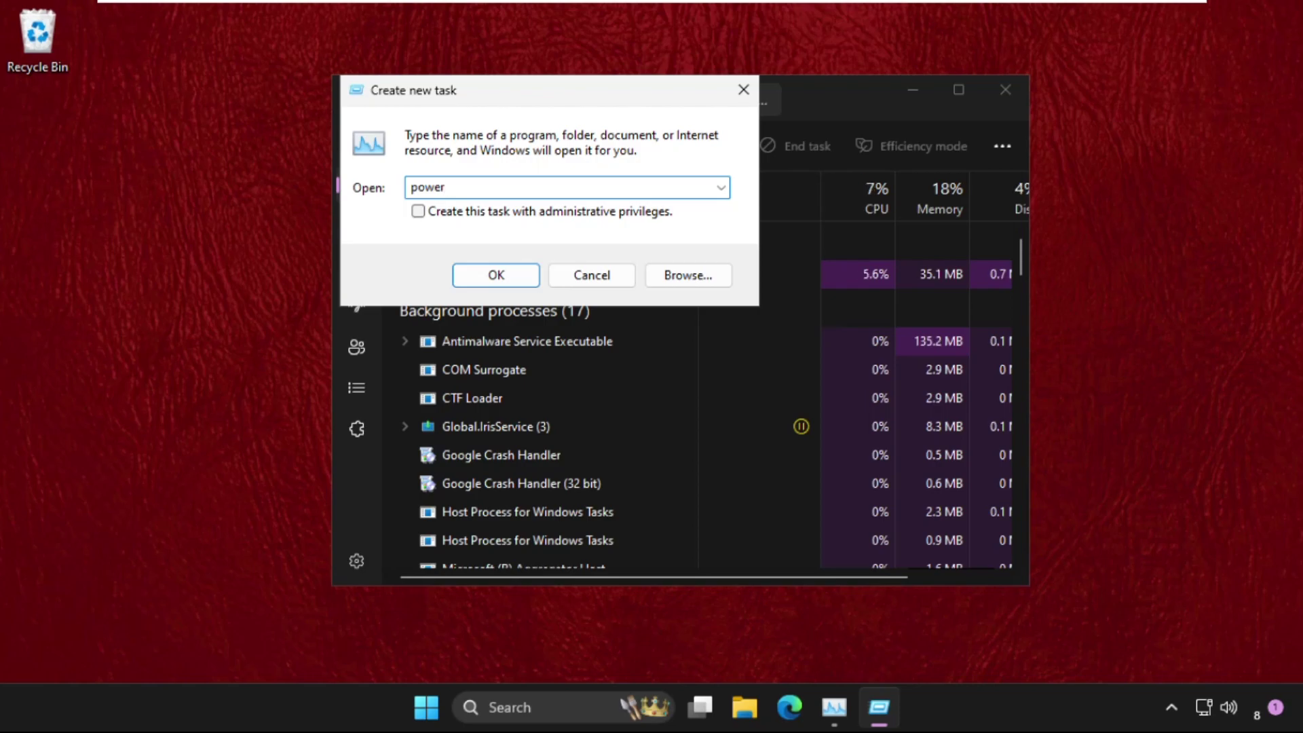
{"action": "type", "text": "shell"}
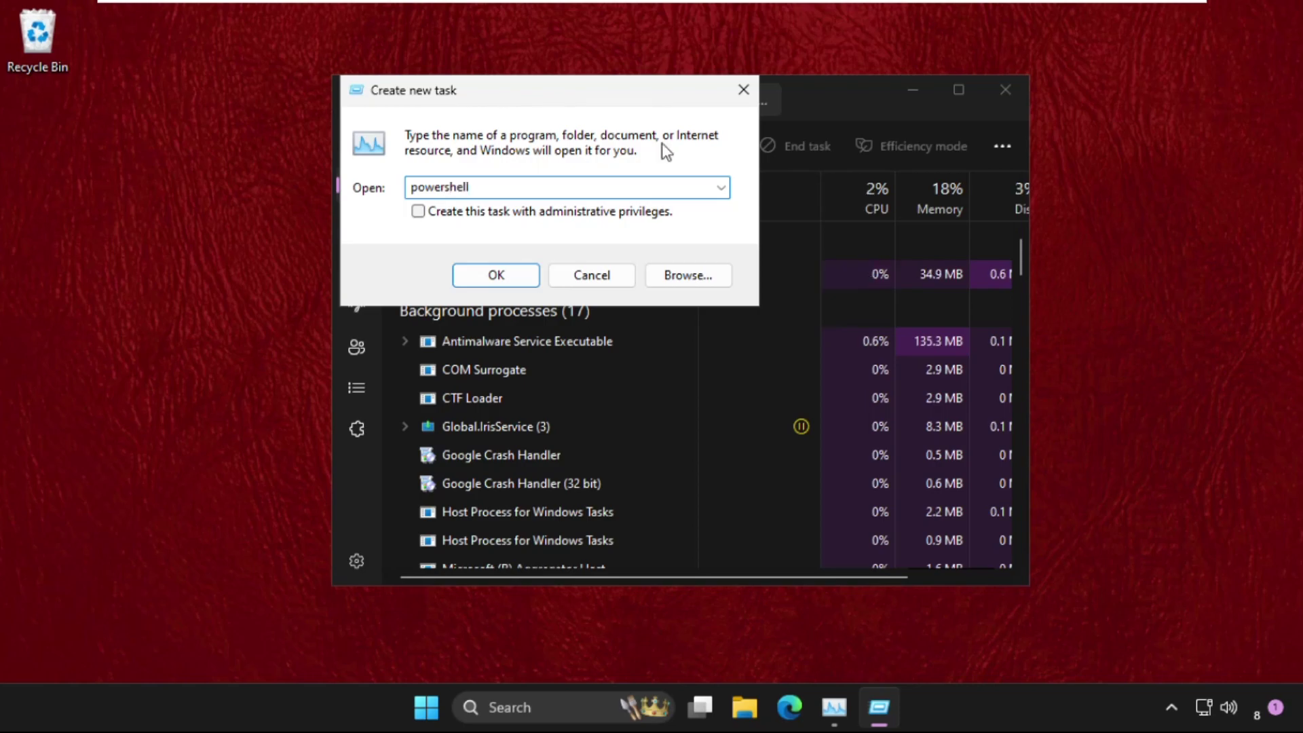
{"action": "left_click", "coordinate": [524, 212]}
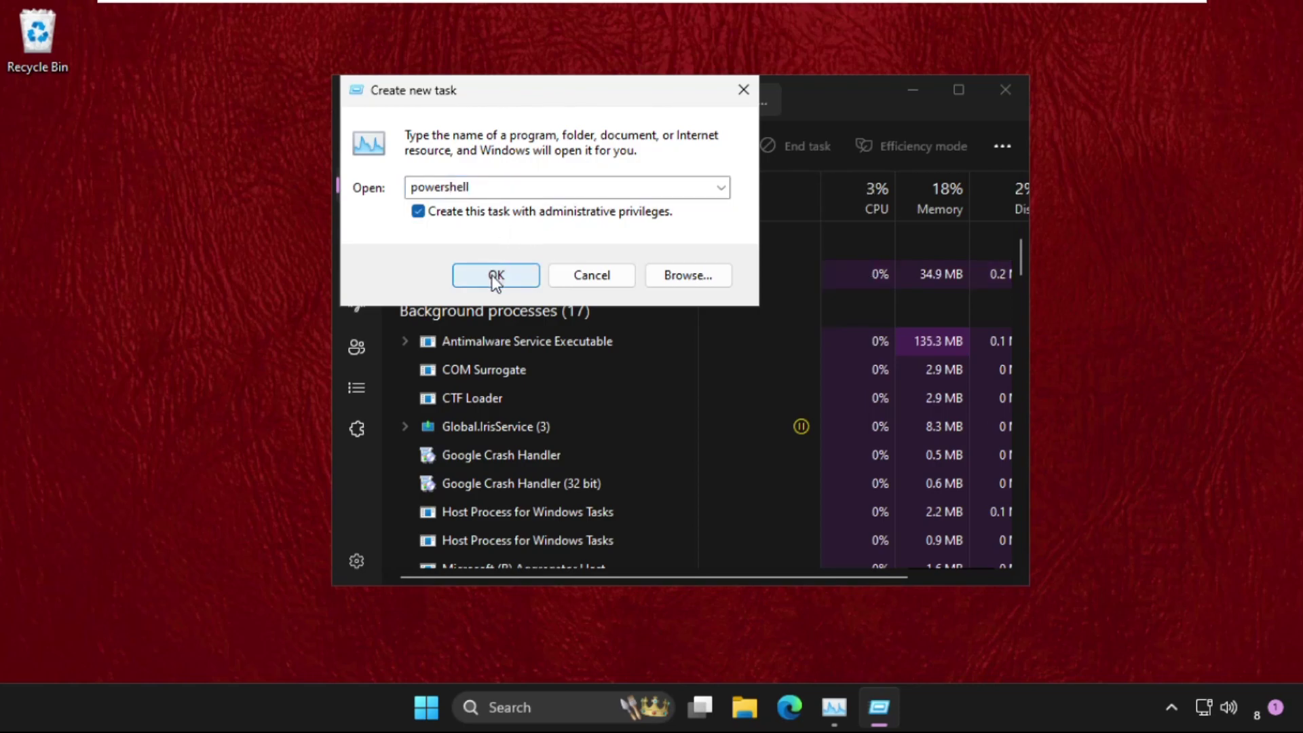
{"action": "left_click", "coordinate": [496, 275]}
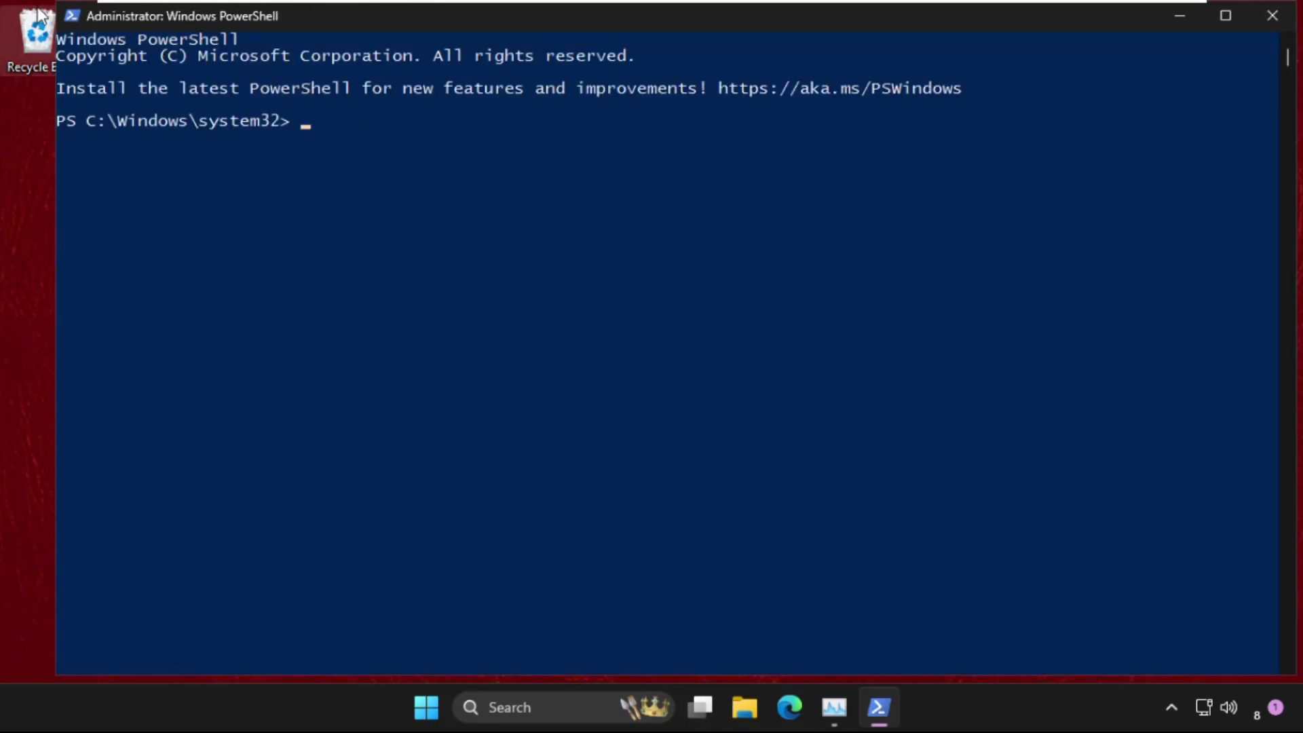
Shrink and reposition the PowerShell window, then run sfc /scannow.
{"action": "left_click_drag", "start_coordinate": [56, 6], "coordinate": [501, 300]}
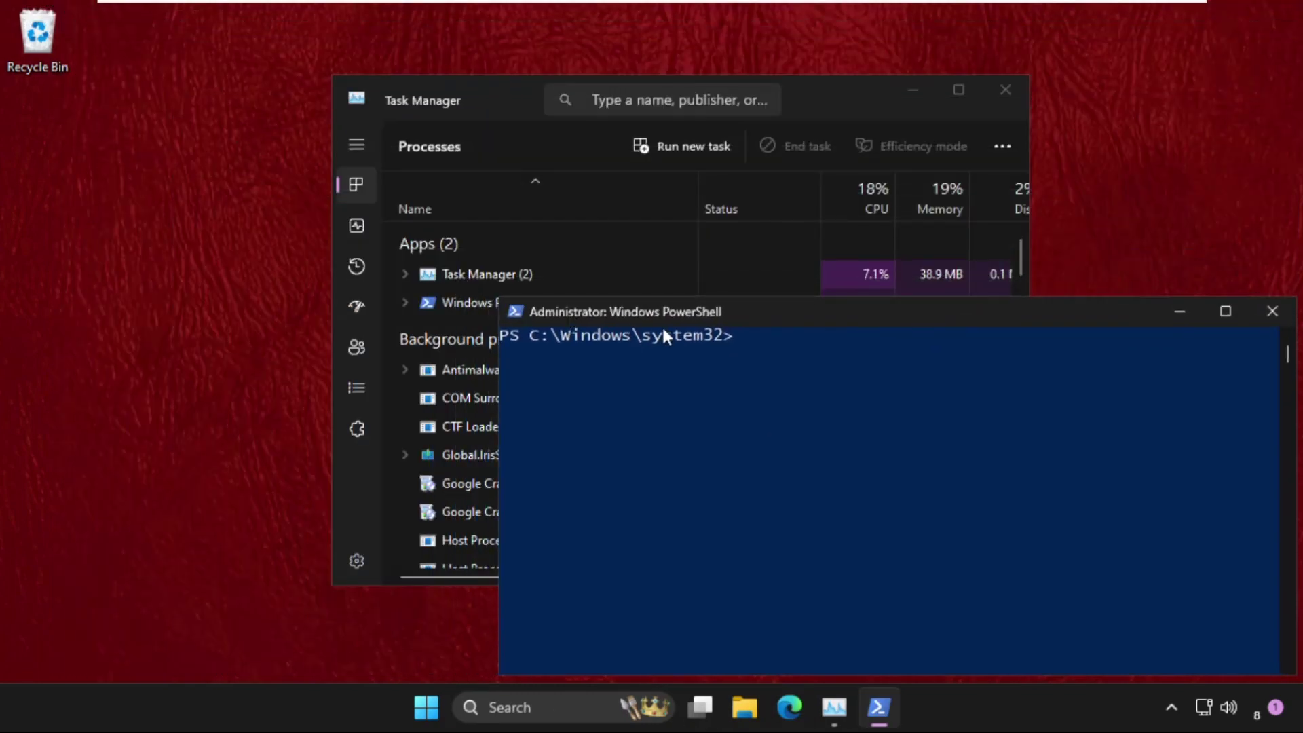
{"action": "left_click_drag", "start_coordinate": [662, 325], "coordinate": [523, 137]}
{"action": "type", "text": "sfc /sc"}
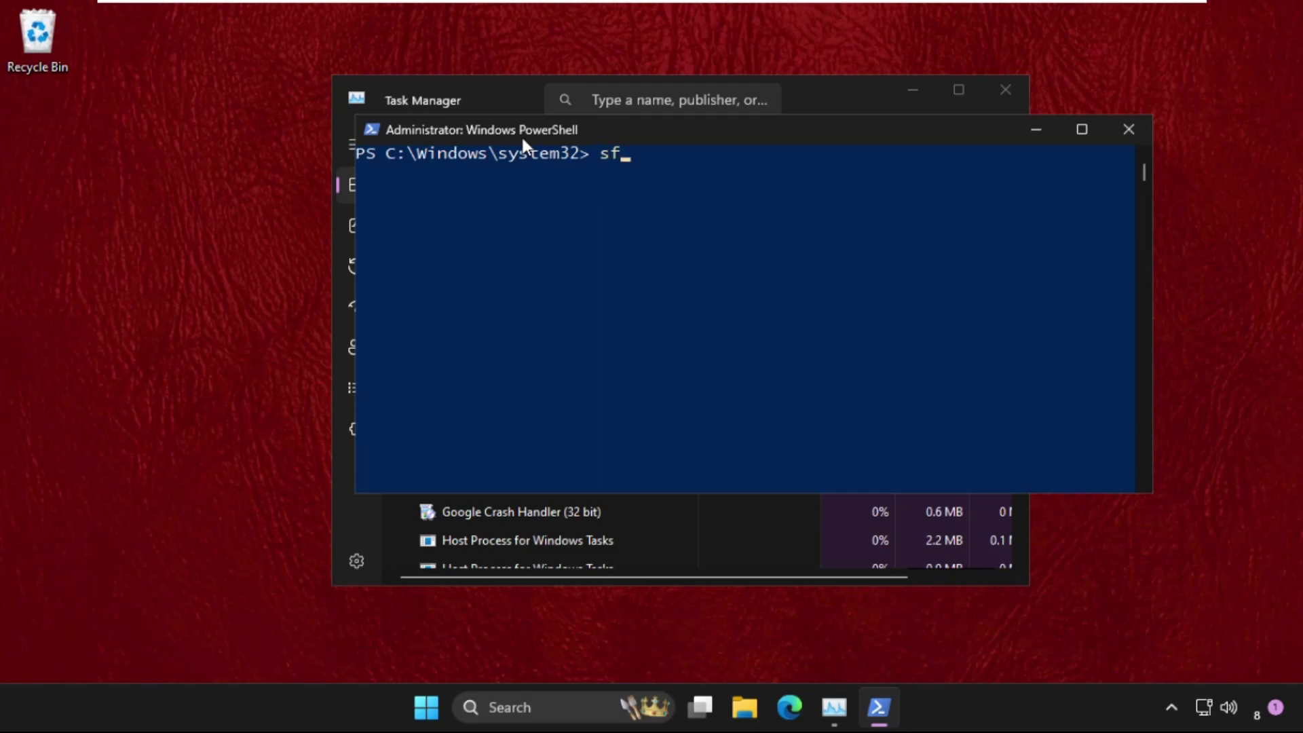
{"action": "type", "text": "annow"}
{"action": "key", "text": "Return"}
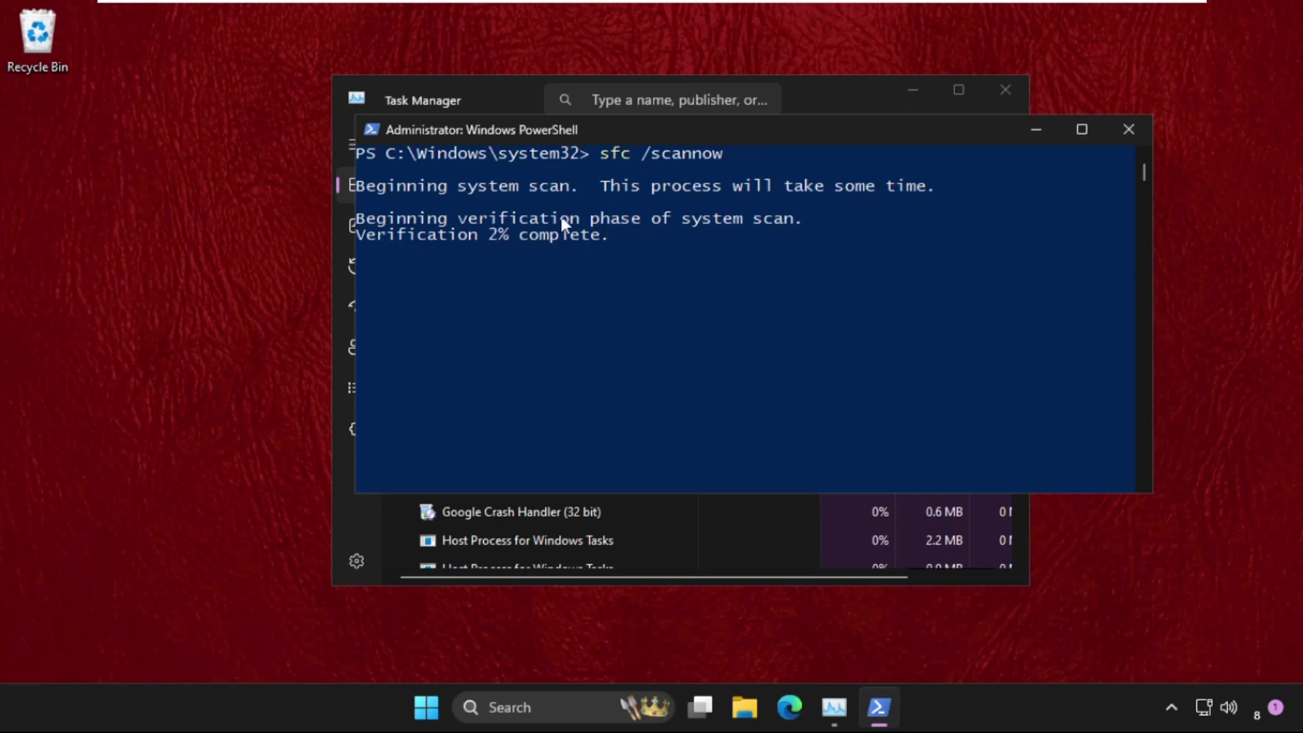
{"action": "left_click_drag", "start_coordinate": [751, 133], "coordinate": [592, 218]}
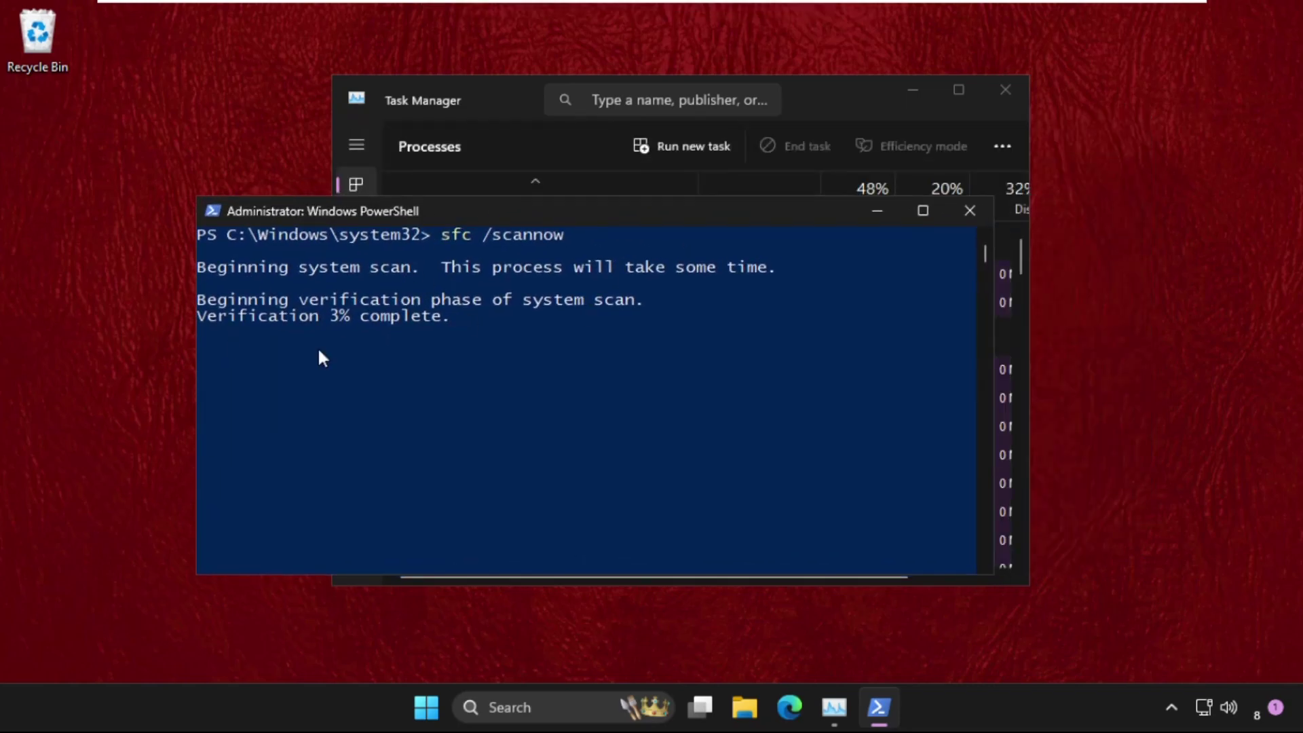
Minimize PowerShell and browse Task Manager's process list, briefly opening and minimizing File Explorer.
{"action": "left_click", "coordinate": [880, 215]}
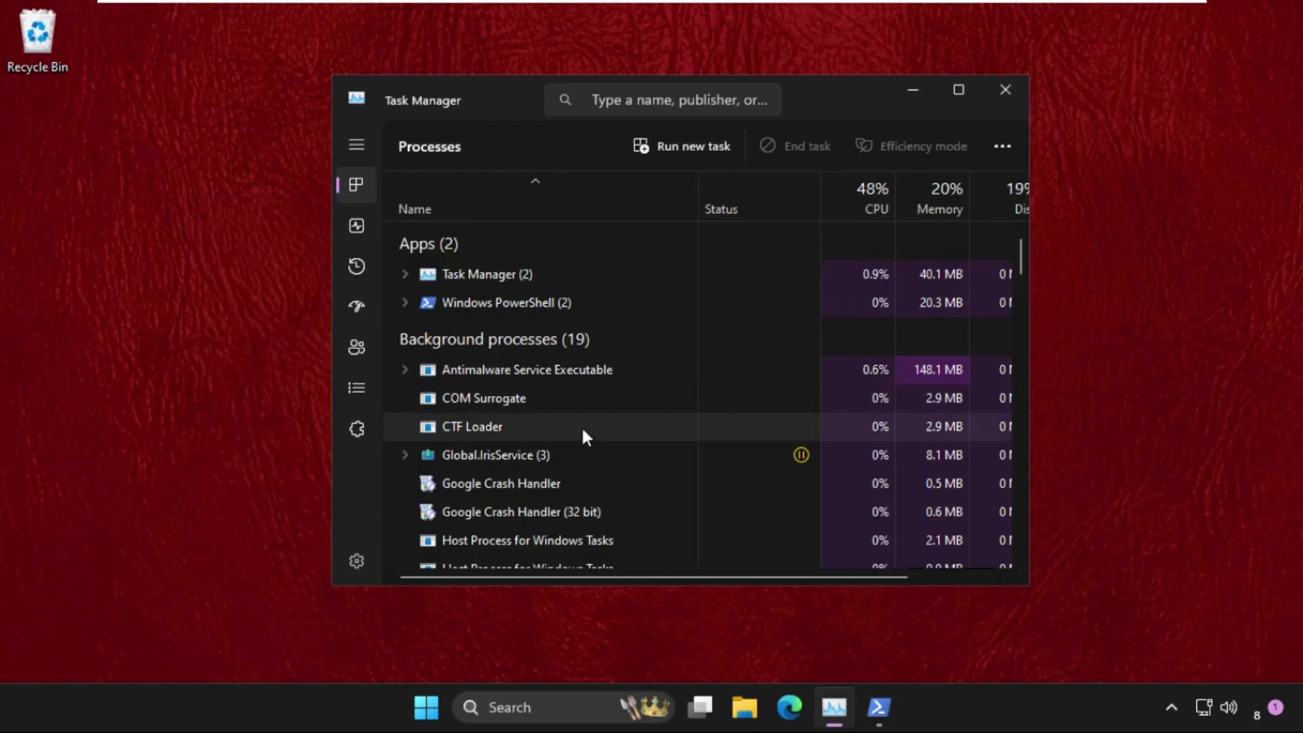
{"action": "left_click", "coordinate": [534, 400]}
{"action": "scroll", "coordinate": [536, 405], "scroll_direction": "down", "scroll_amount": 3}
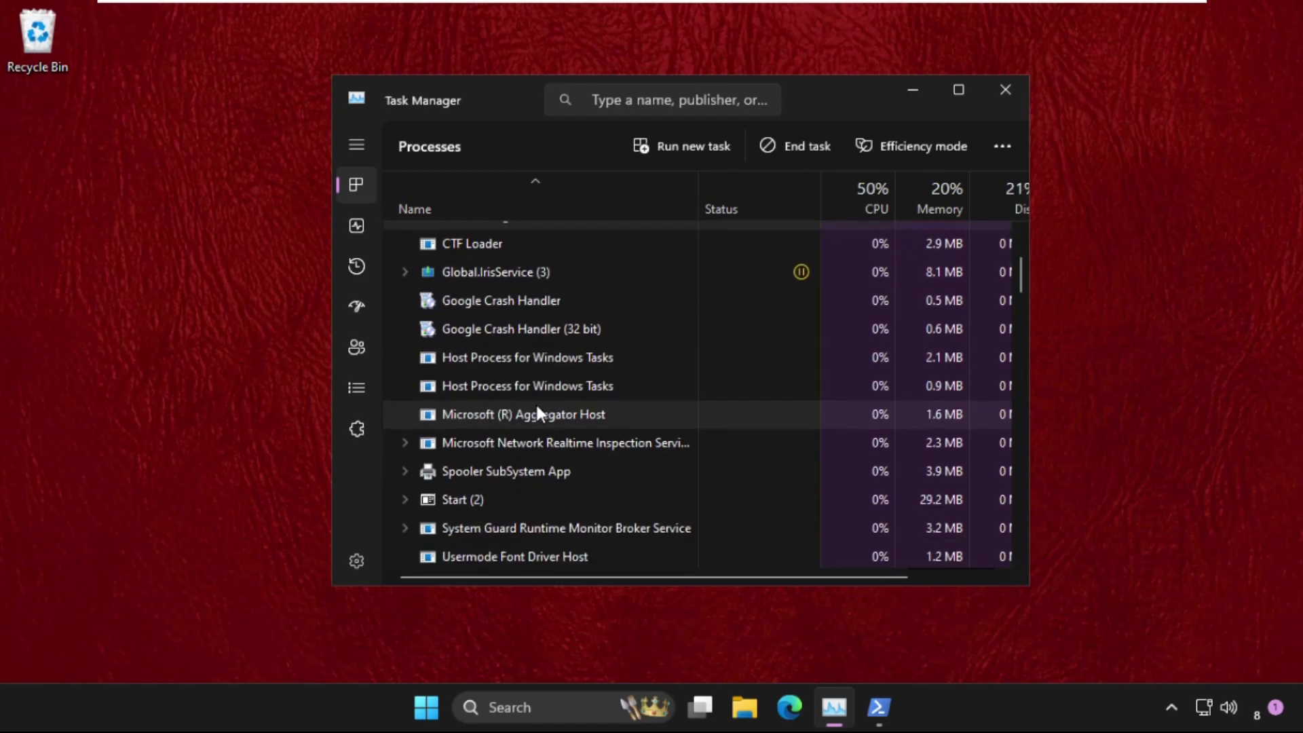
{"action": "scroll", "coordinate": [541, 412], "scroll_direction": "down", "scroll_amount": 7}
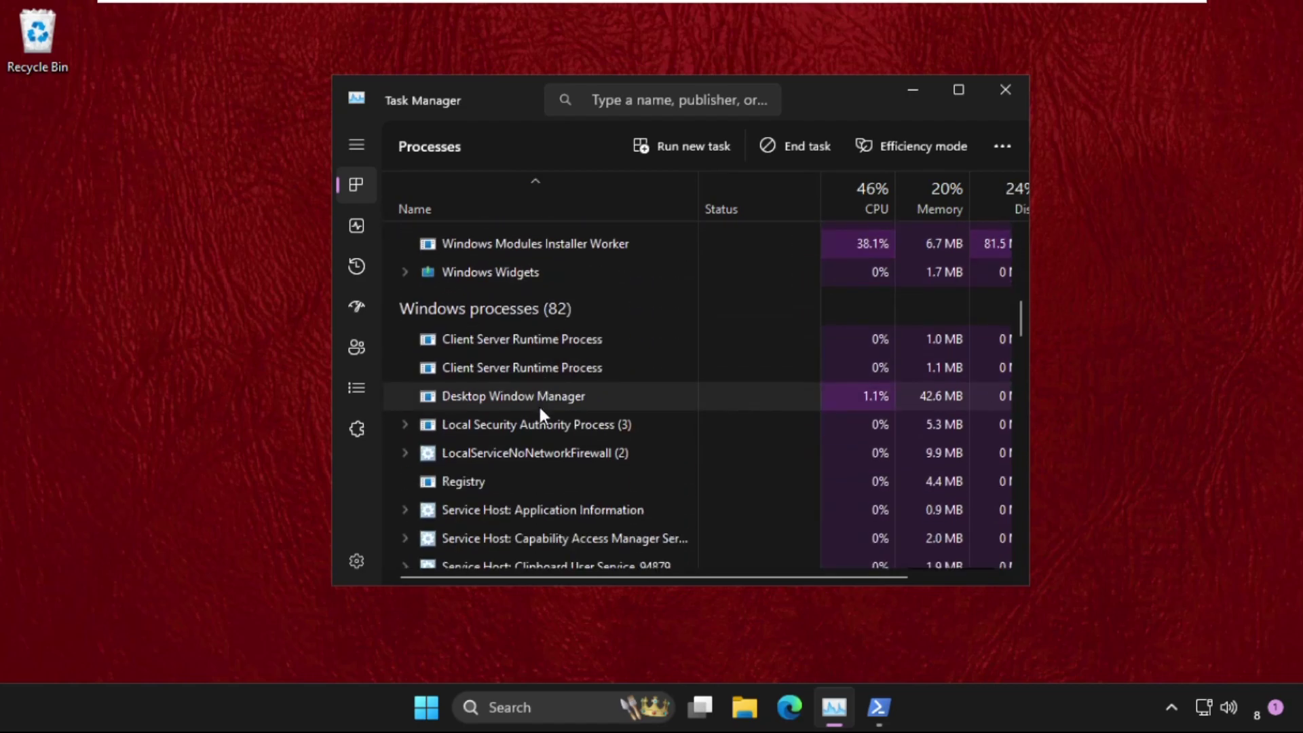
{"action": "scroll", "coordinate": [540, 407], "scroll_direction": "down", "scroll_amount": 7}
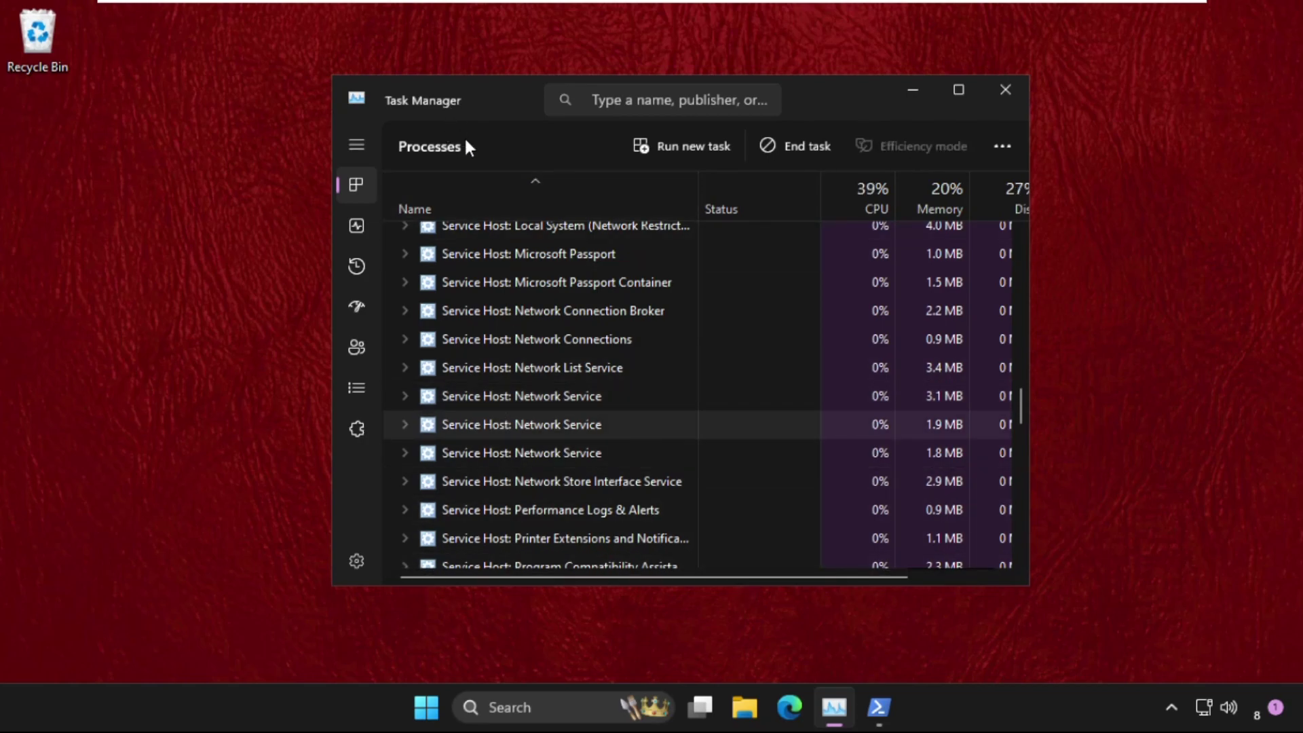
{"action": "left_click_drag", "start_coordinate": [823, 109], "coordinate": [802, 141]}
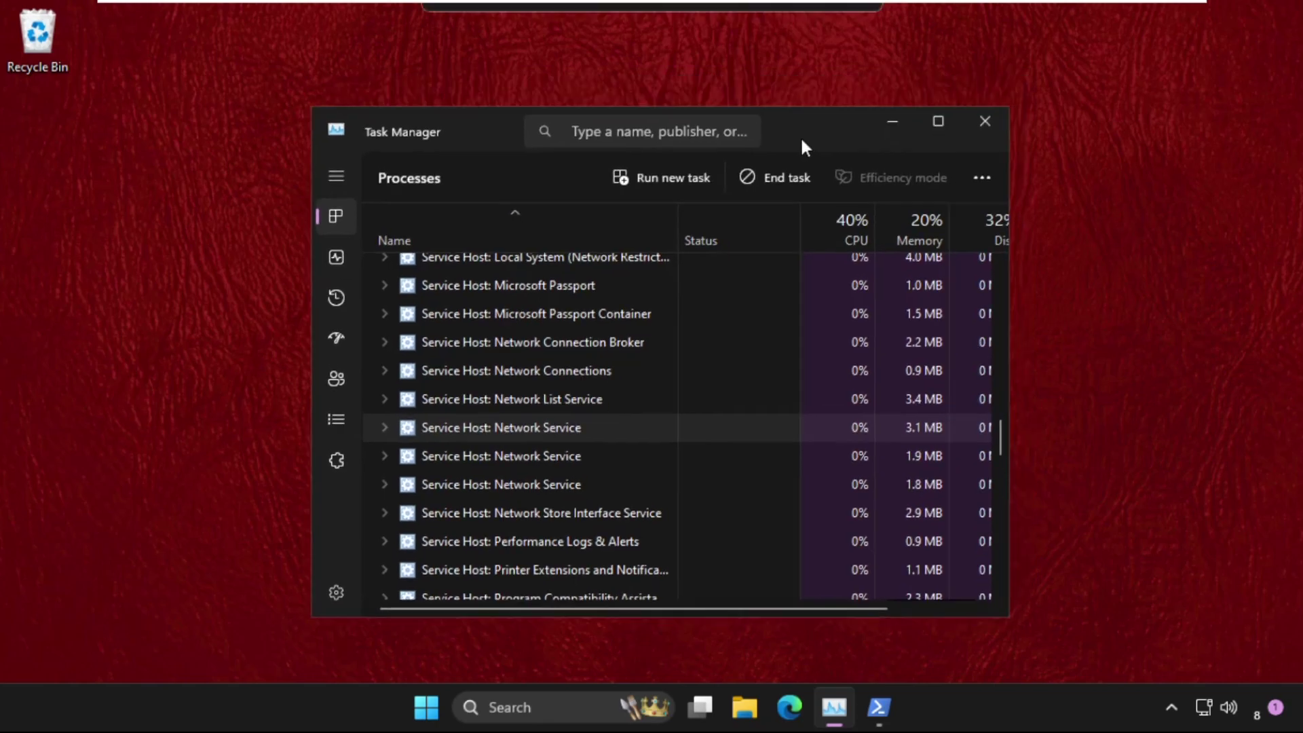
{"action": "left_click", "coordinate": [750, 719]}
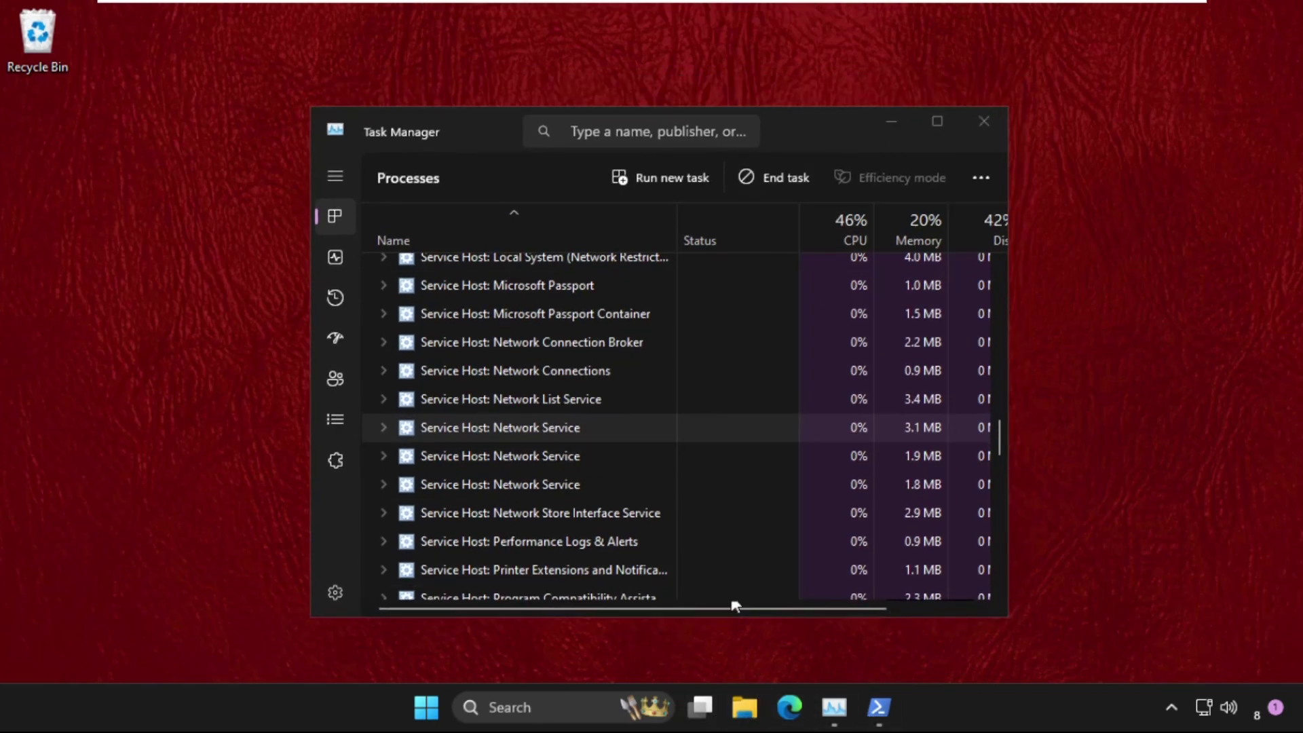
{"action": "left_click", "coordinate": [839, 180]}
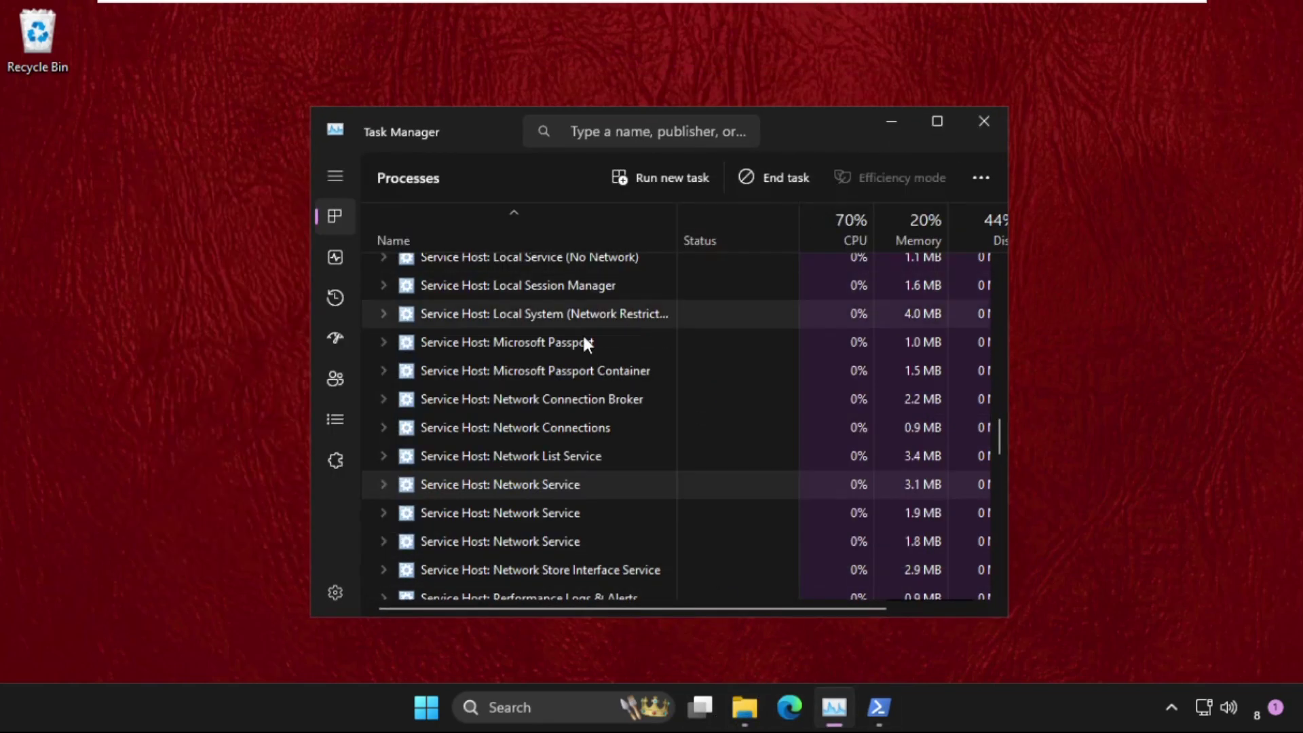
Scroll the process list back up and end the Windows Explorer task.
{"action": "scroll", "coordinate": [516, 394], "scroll_direction": "down", "scroll_amount": 1}
{"action": "scroll", "coordinate": [516, 390], "scroll_direction": "up", "scroll_amount": 3}
{"action": "scroll", "coordinate": [518, 390], "scroll_direction": "up", "scroll_amount": 9}
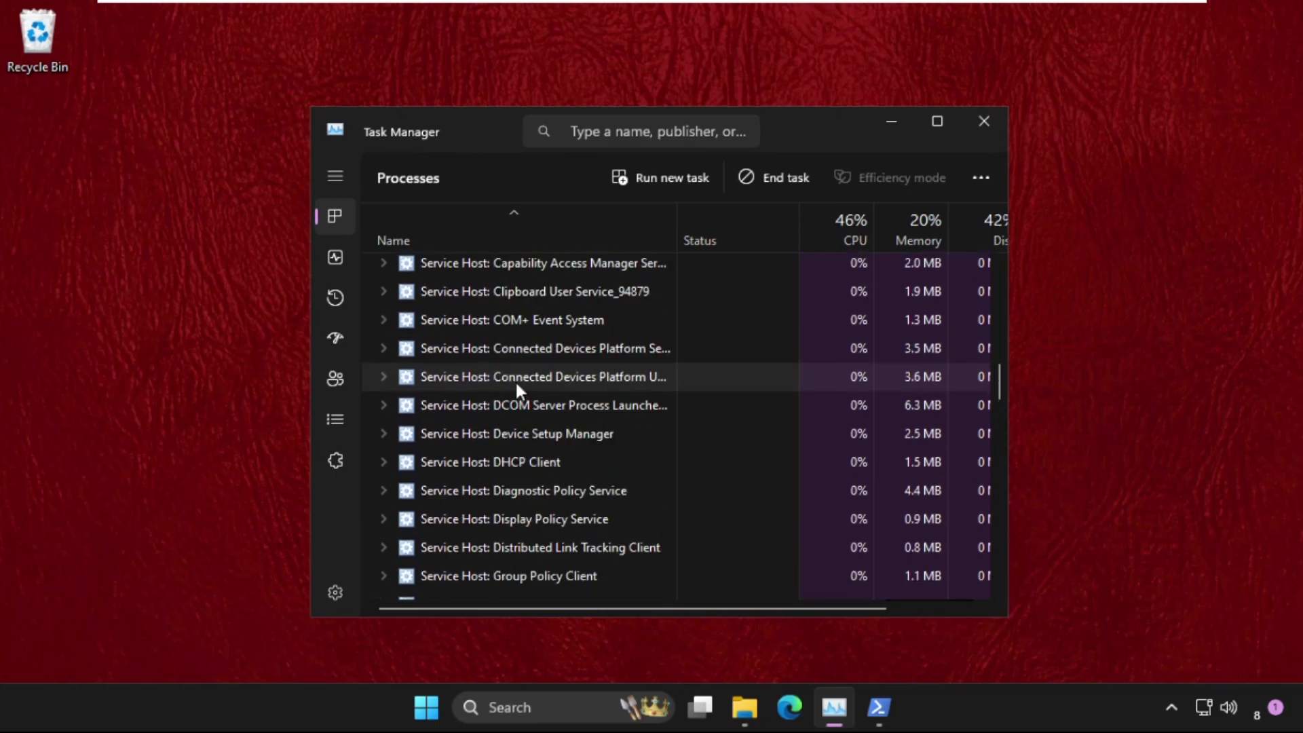
{"action": "left_click_drag", "start_coordinate": [998, 353], "coordinate": [835, 299]}
{"action": "left_click", "coordinate": [485, 336]}
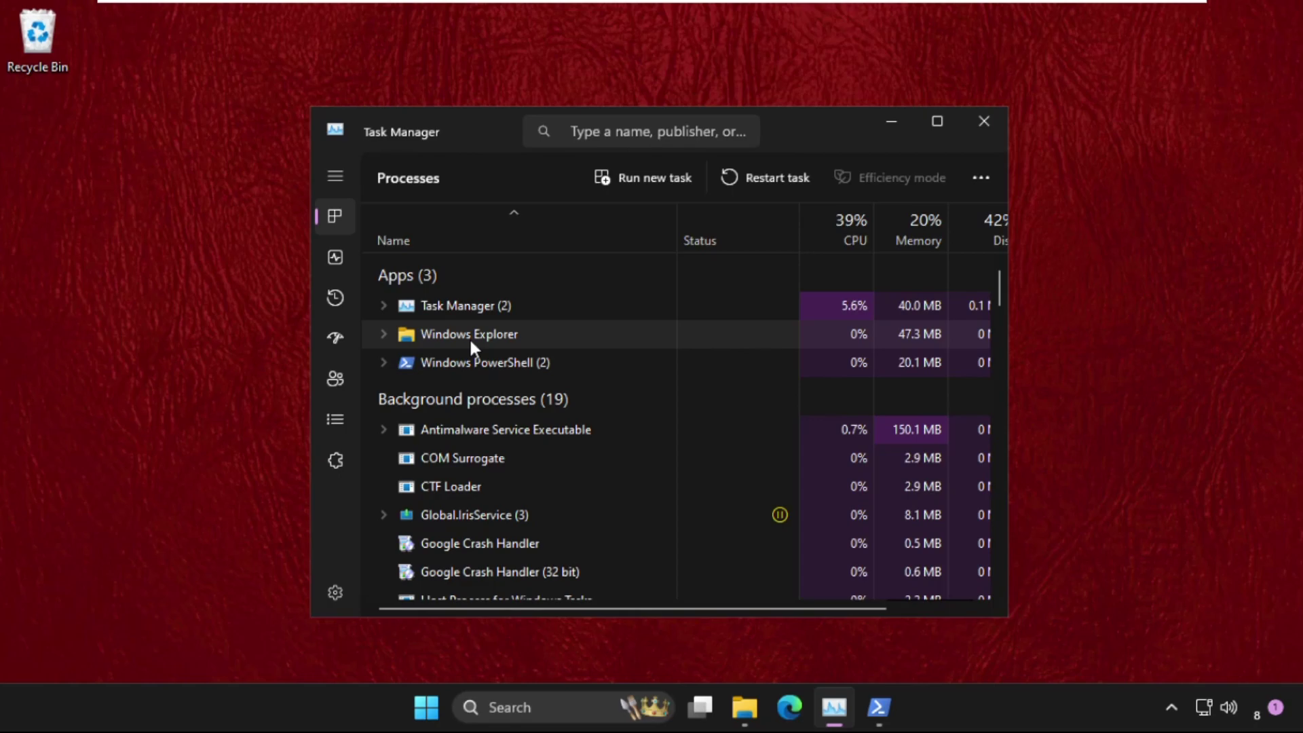
{"action": "right_click", "coordinate": [449, 332]}
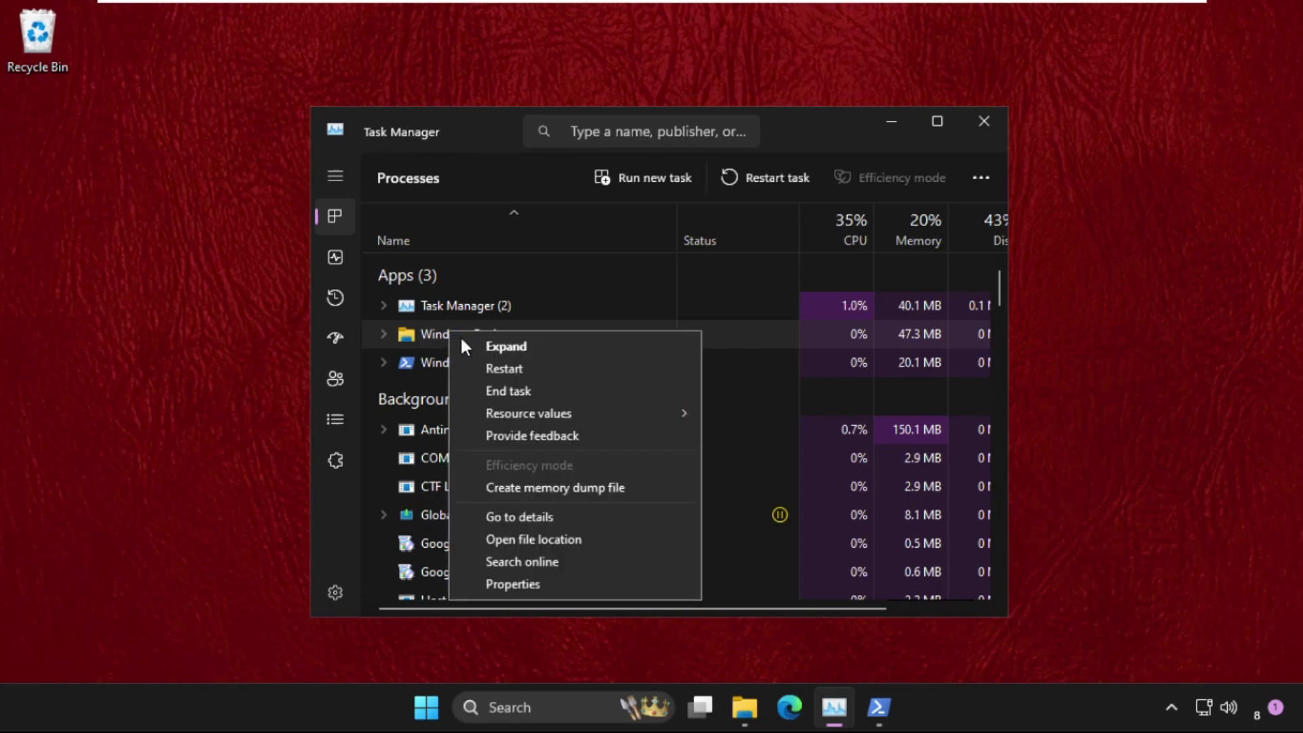
{"action": "left_click", "coordinate": [541, 392]}
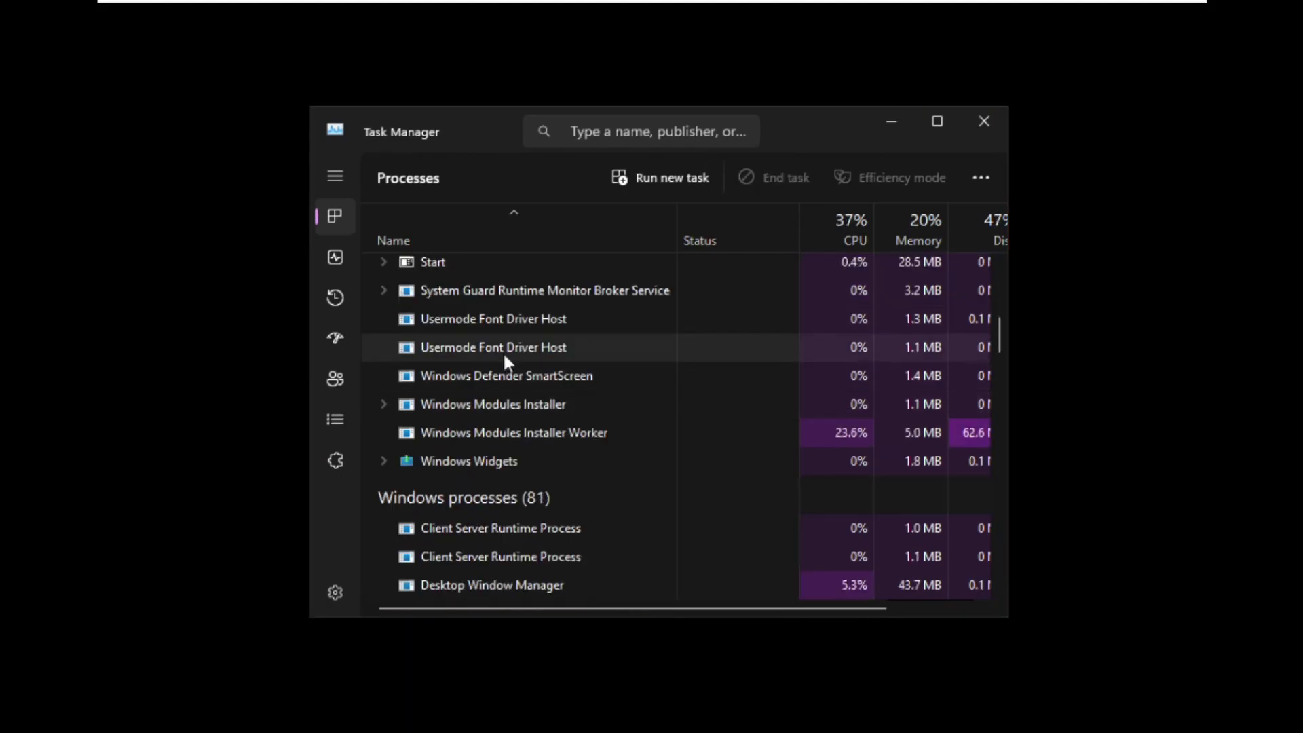
Run explorer.exe as a new task to restore the desktop and taskbar.
{"action": "left_click", "coordinate": [660, 177]}
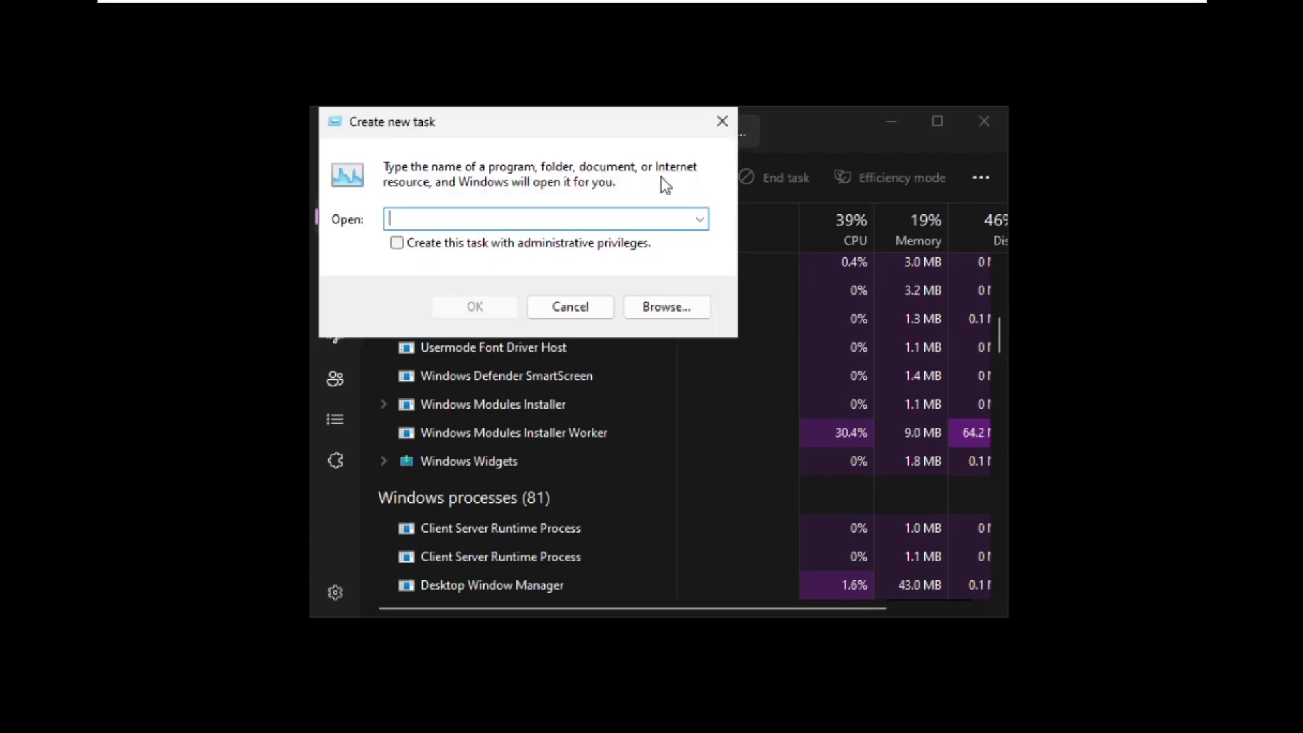
{"action": "type", "text": "expo"}
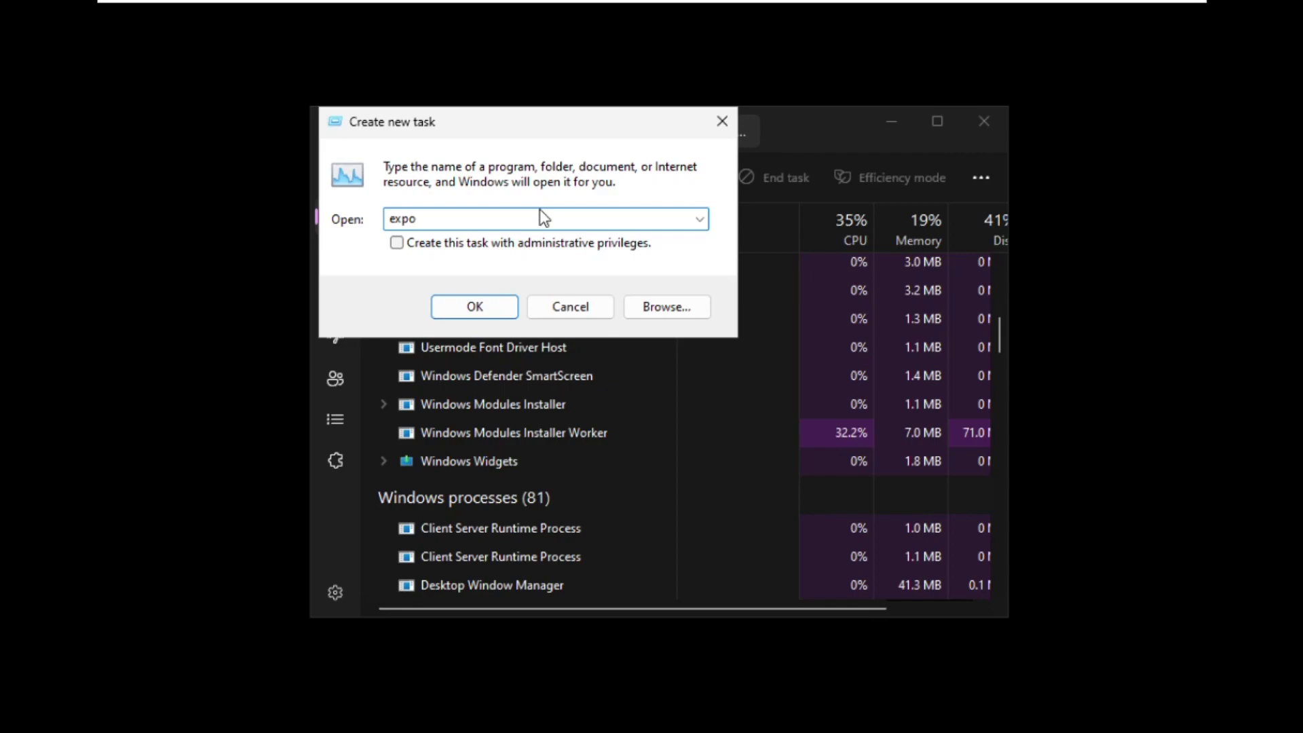
{"action": "key", "text": "BackSpace"}
{"action": "type", "text": "lorer"}
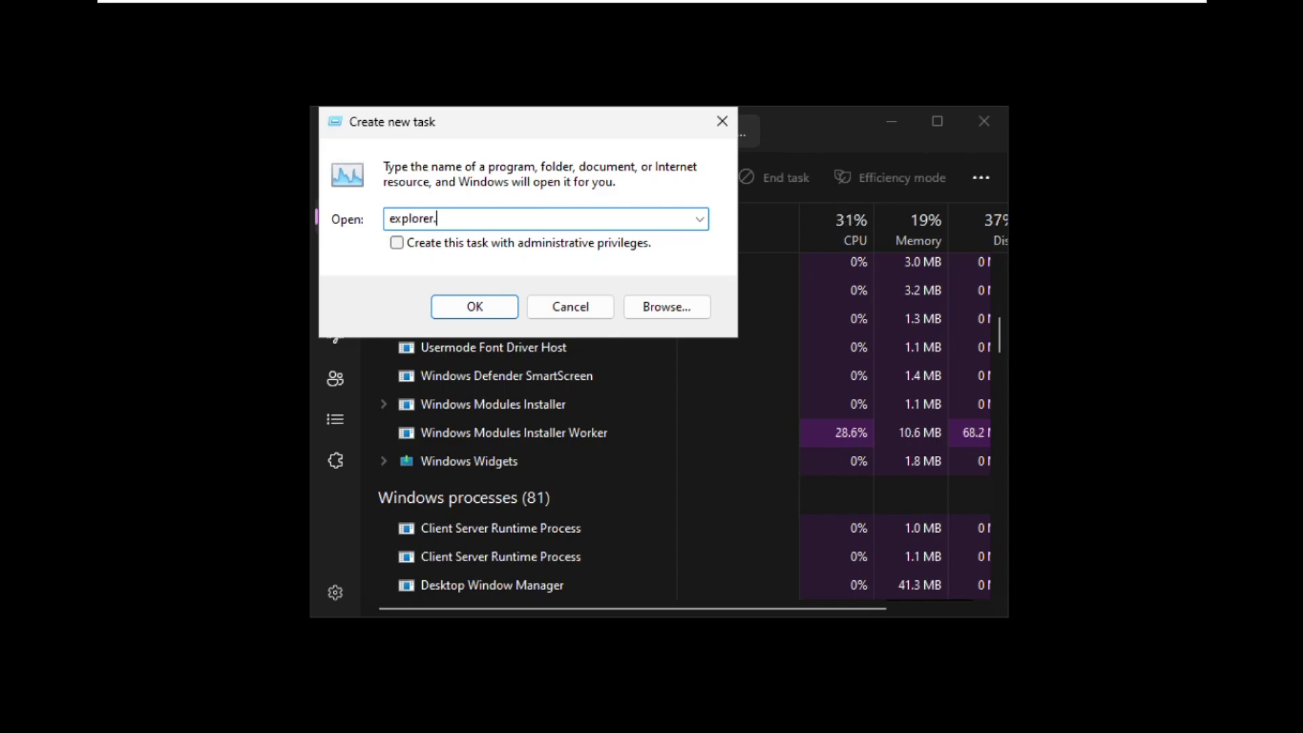
{"action": "type", "text": ".exe"}
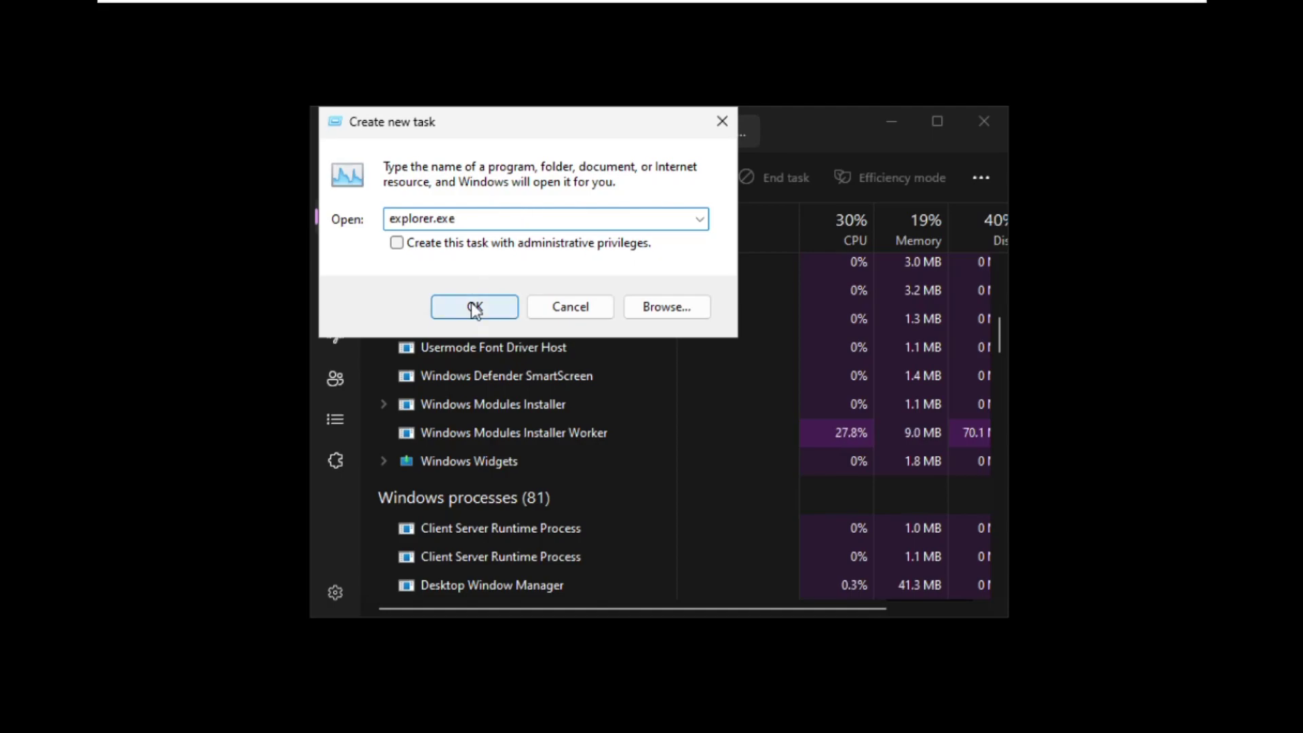
{"action": "left_click", "coordinate": [475, 309]}
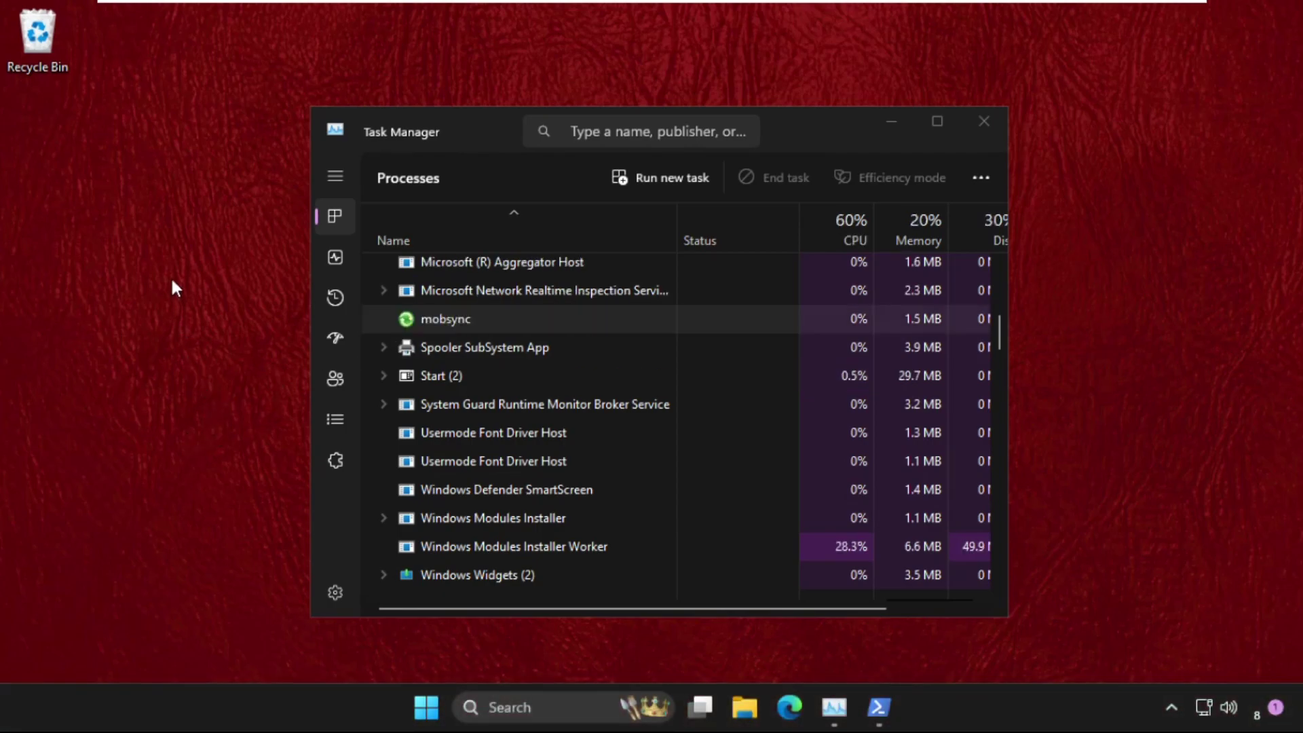
Close Task Manager and run regedit from the Run dialog.
{"action": "left_click", "coordinate": [984, 122]}
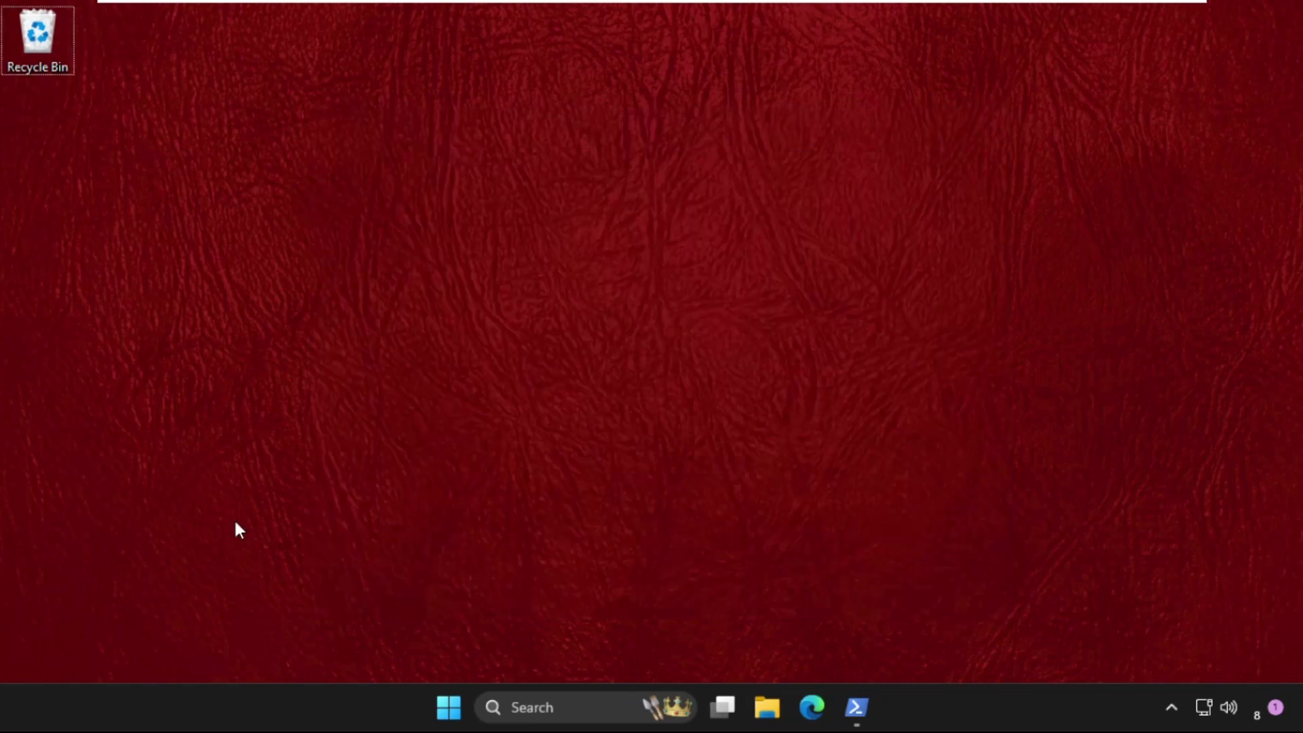
{"action": "key", "text": "super+r"}
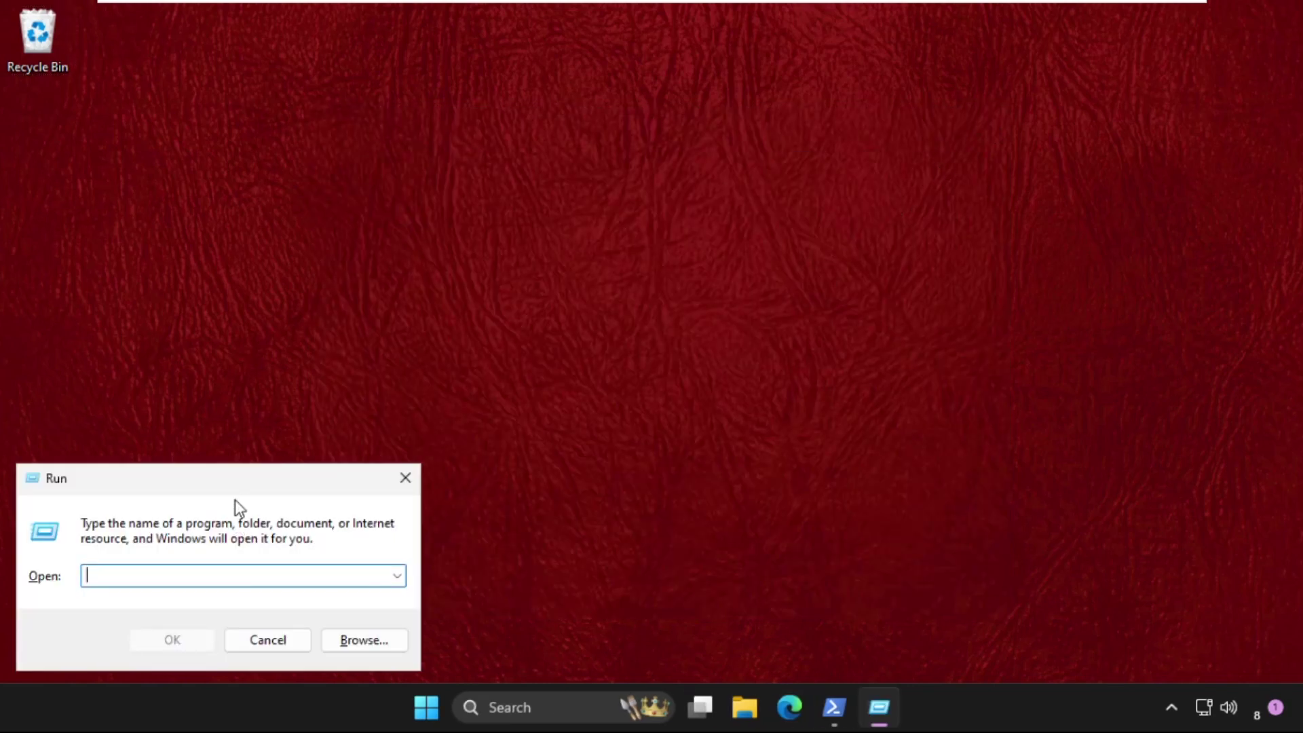
{"action": "left_click_drag", "start_coordinate": [235, 500], "coordinate": [551, 275]}
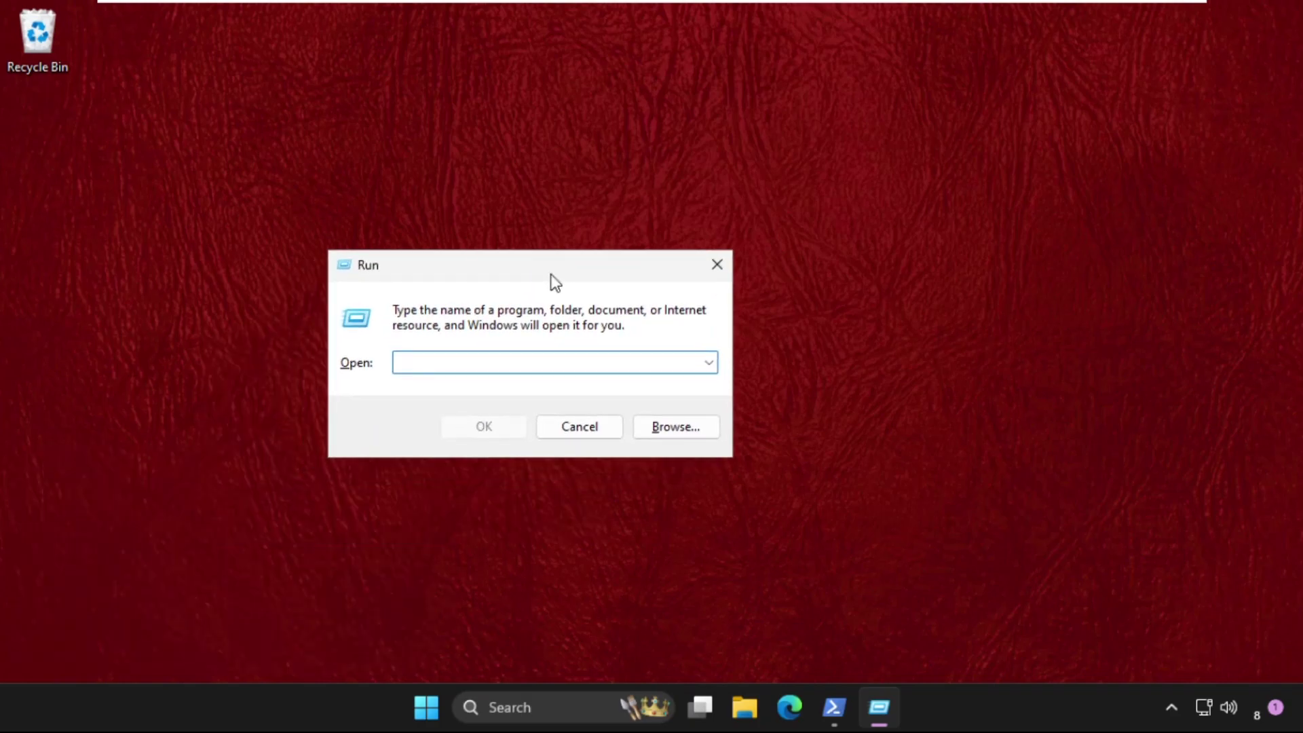
{"action": "type", "text": "regedit"}
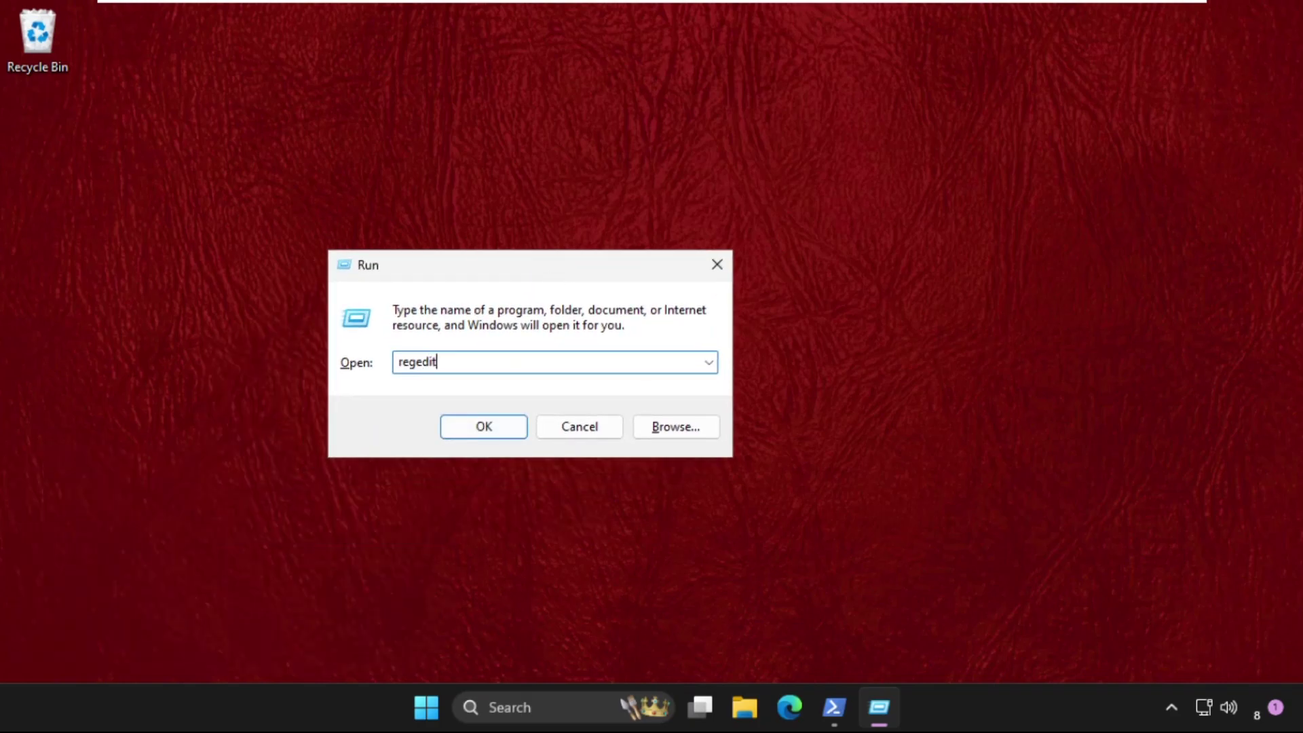
{"action": "key", "text": "Return"}
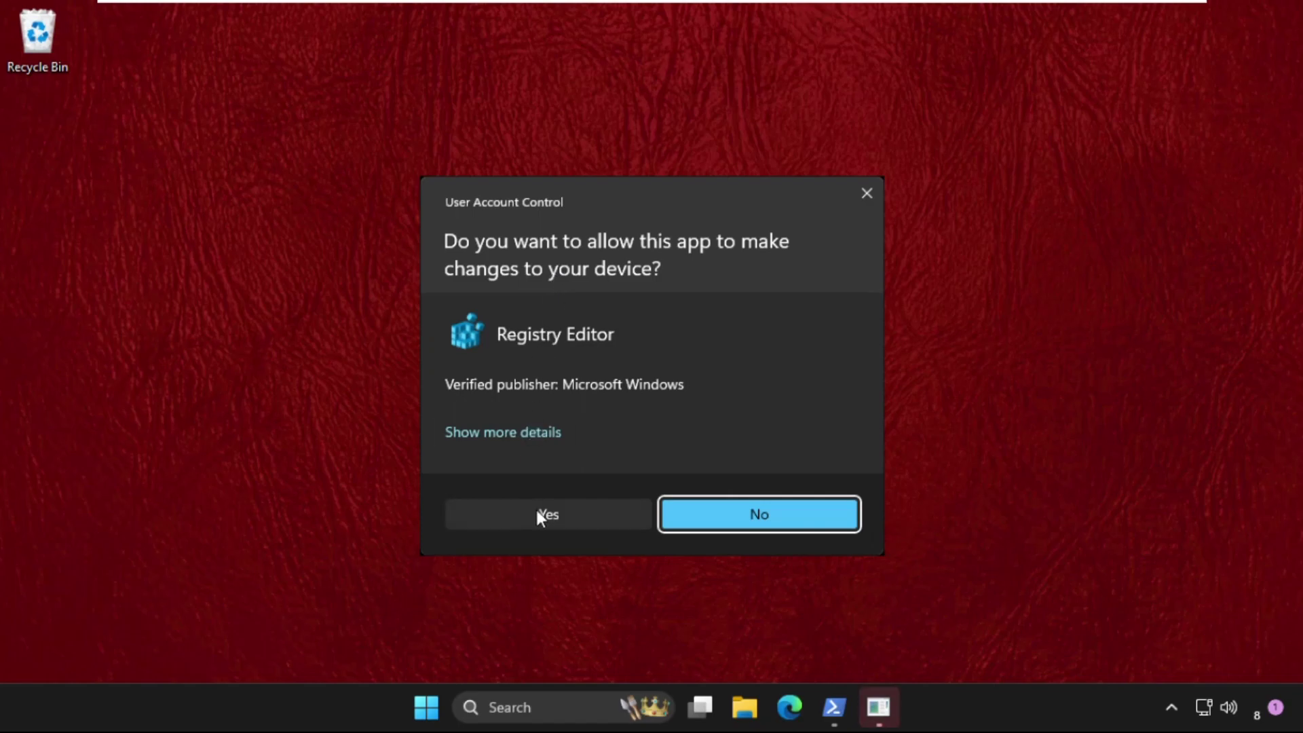
Approve the UAC prompt, then collapse wscsvc and HKEY_LOCAL_MACHINE in the registry tree.
{"action": "left_click", "coordinate": [537, 514]}
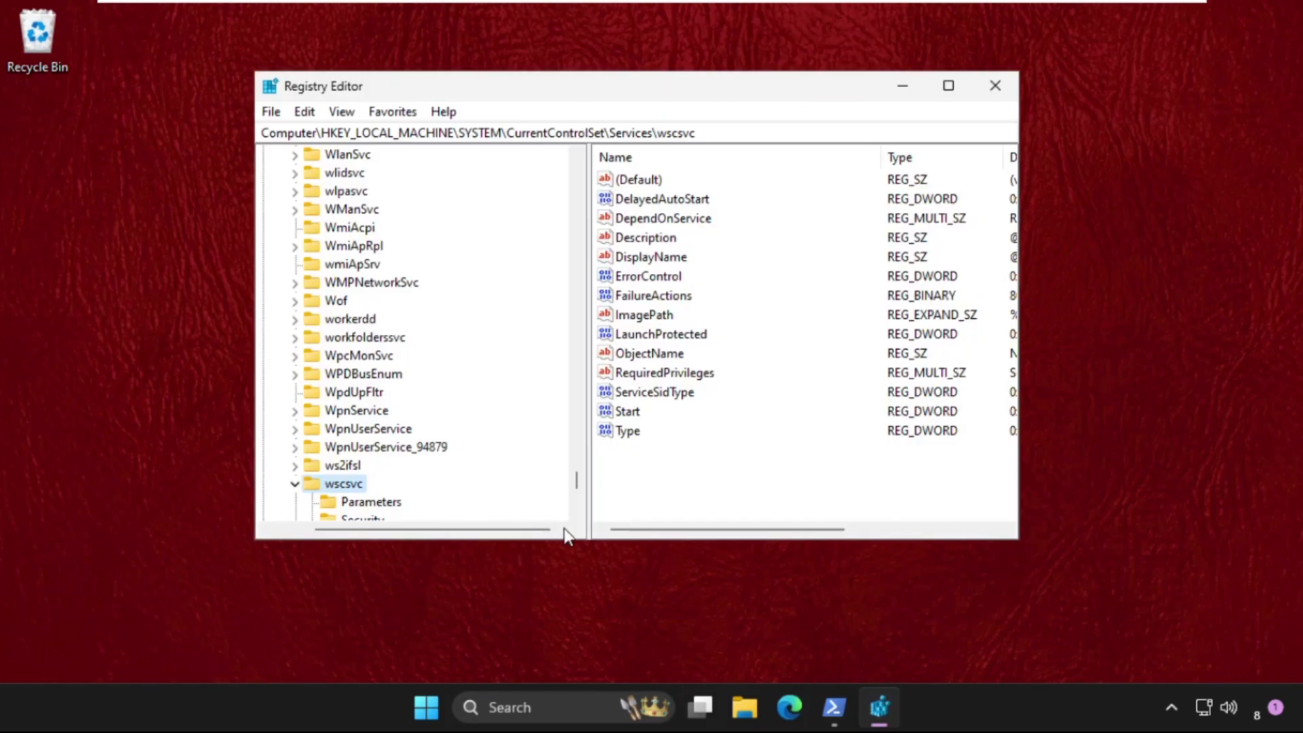
{"action": "left_click", "coordinate": [295, 483]}
{"action": "scroll", "coordinate": [344, 397], "scroll_direction": "up", "scroll_amount": 12}
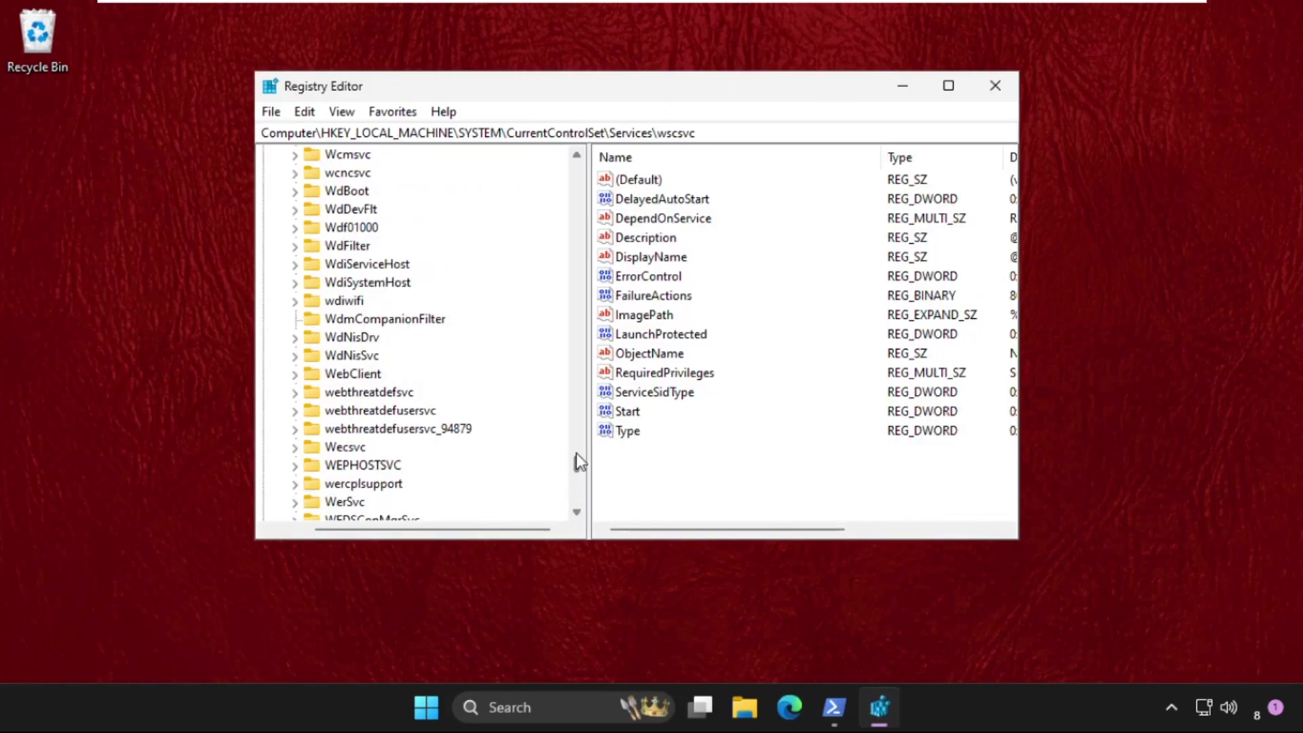
{"action": "left_click_drag", "start_coordinate": [576, 453], "coordinate": [576, 167]}
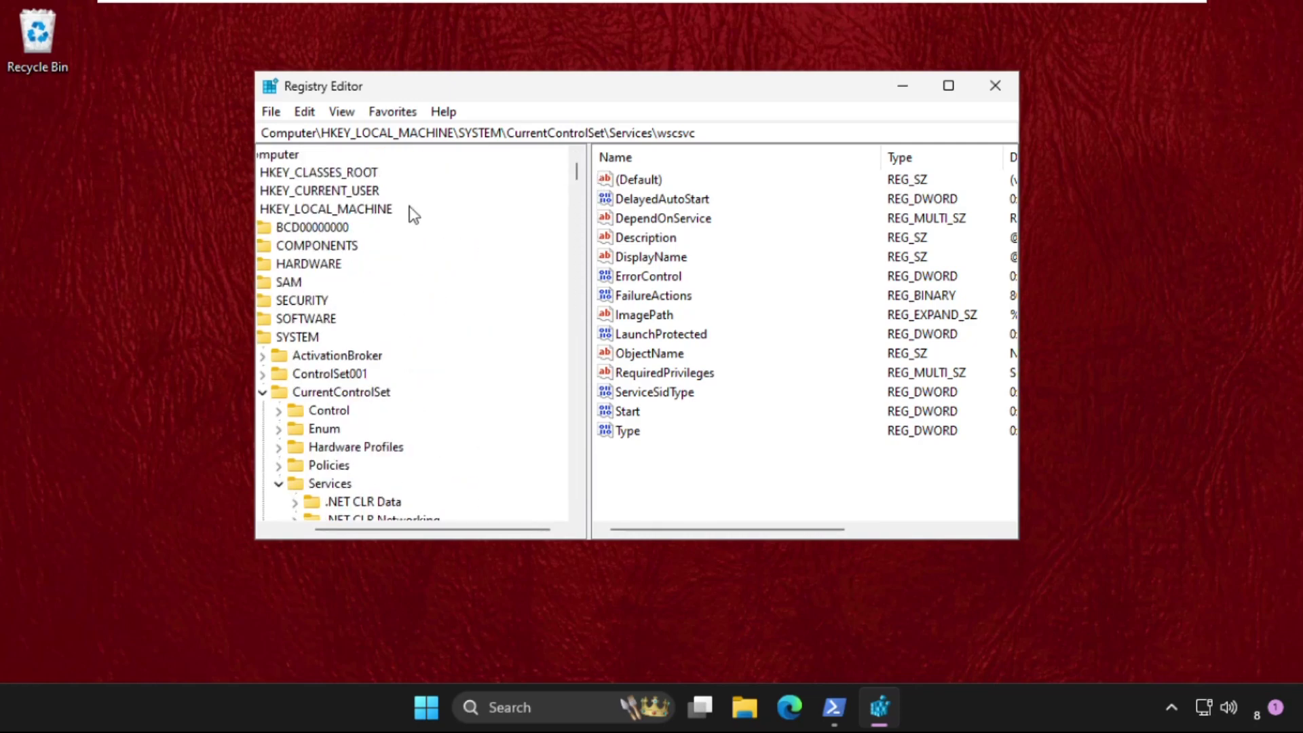
{"action": "left_click_drag", "start_coordinate": [438, 528], "coordinate": [352, 529]}
{"action": "left_click", "coordinate": [285, 211]}
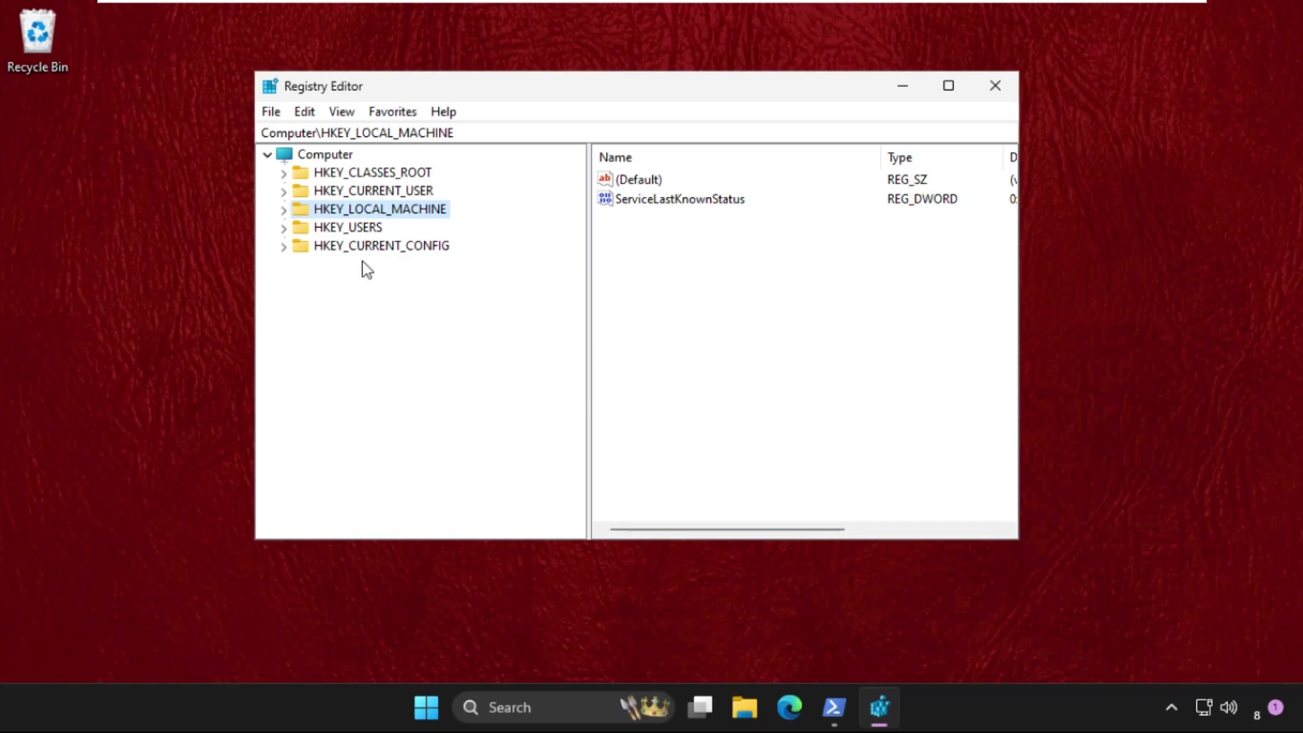
Expand HKEY_CURRENT_USER > Software > Microsoft in the registry tree.
{"action": "left_click", "coordinate": [368, 192]}
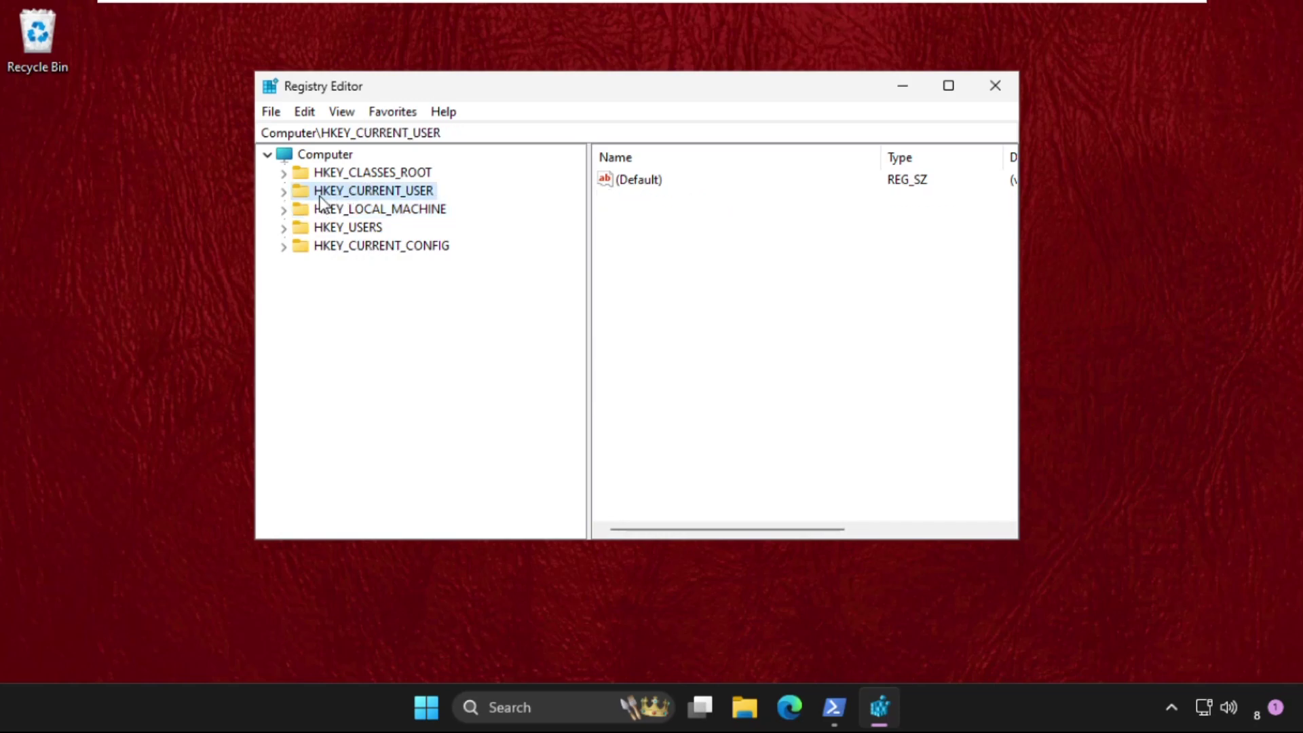
{"action": "left_click", "coordinate": [284, 192]}
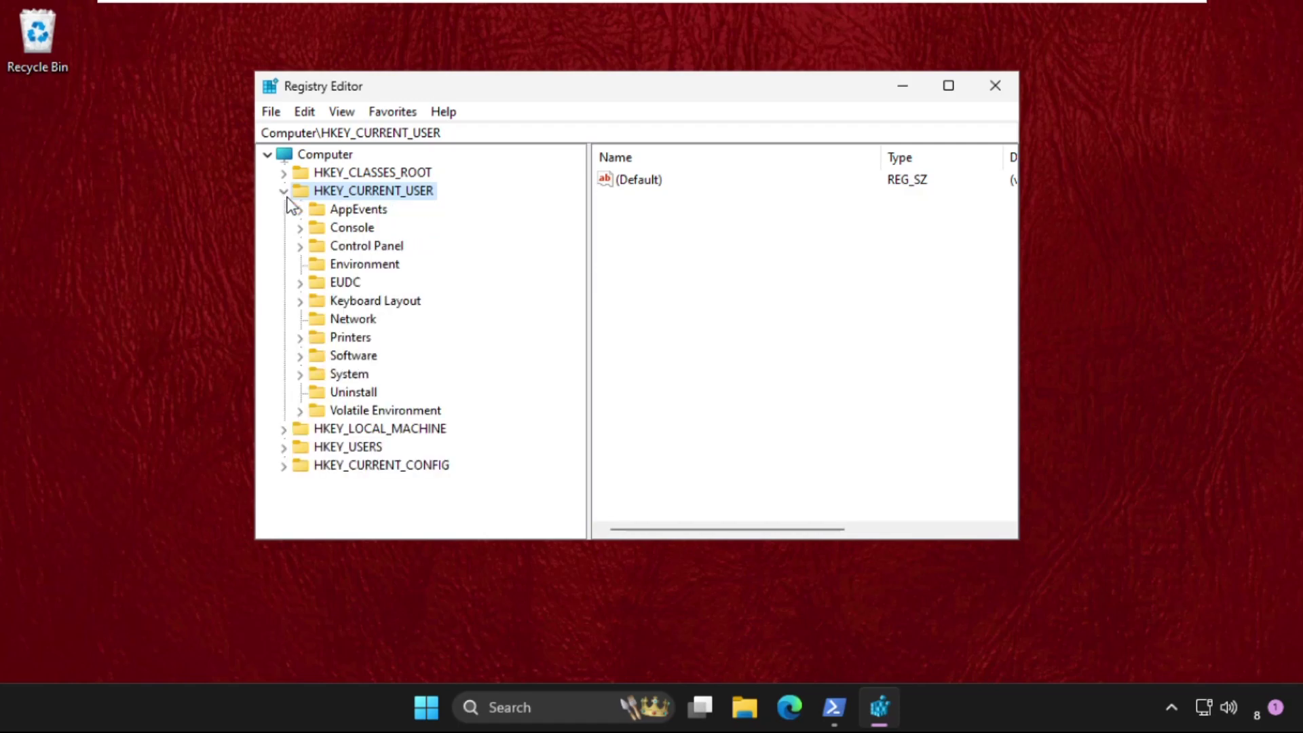
{"action": "left_click", "coordinate": [336, 370]}
{"action": "left_click", "coordinate": [334, 357]}
{"action": "left_click", "coordinate": [300, 357]}
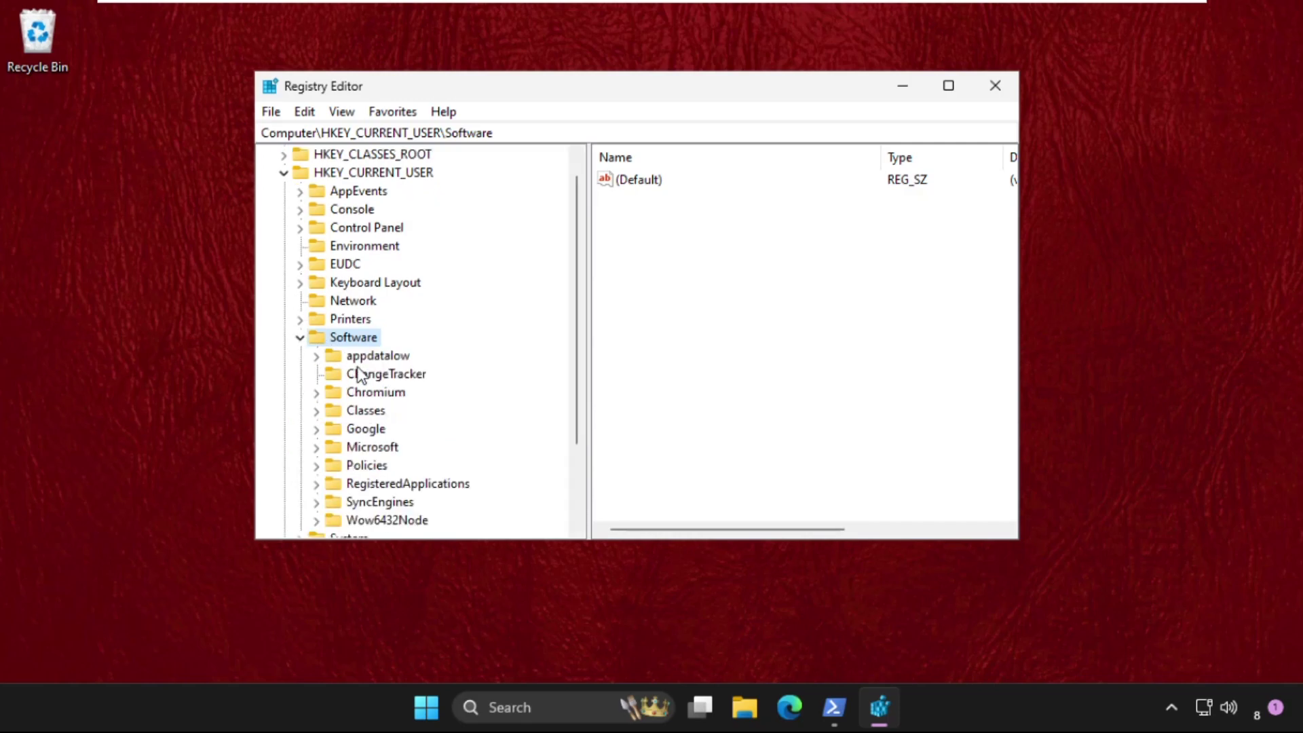
{"action": "left_click", "coordinate": [361, 448]}
{"action": "left_click", "coordinate": [317, 447]}
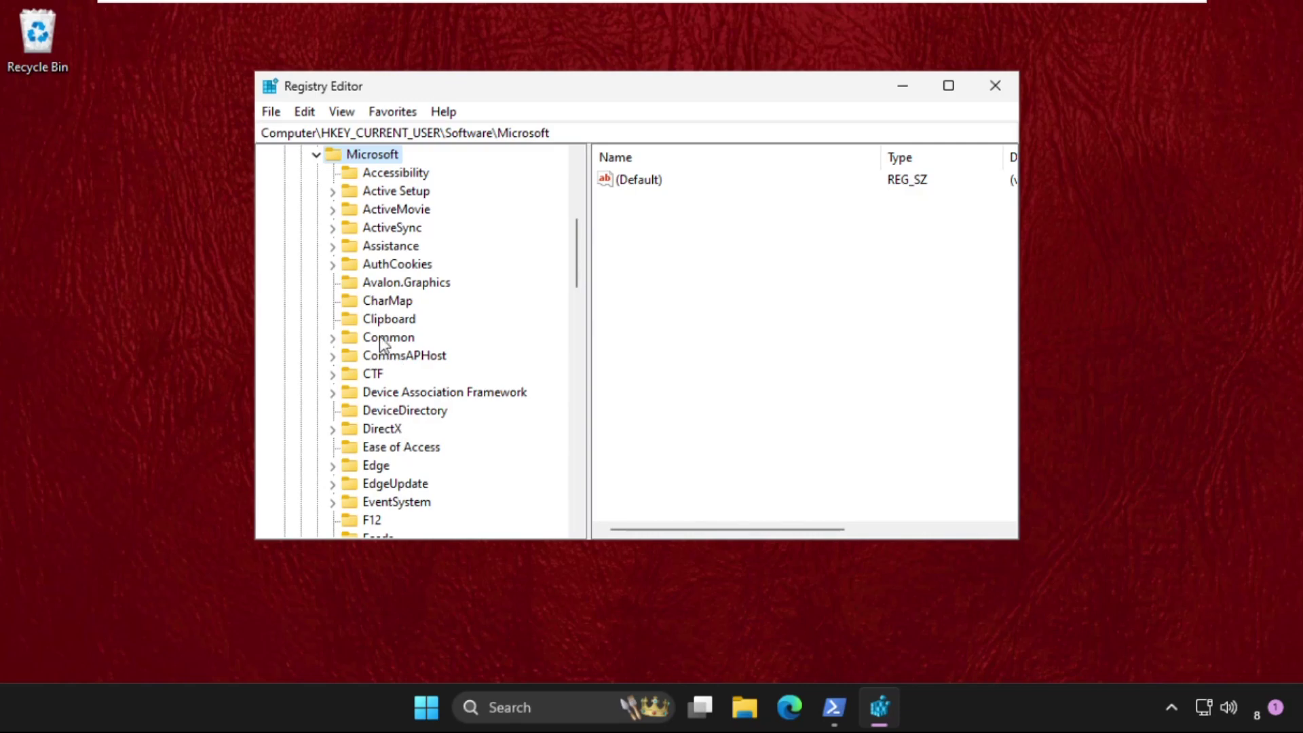
Drill into Windows > CurrentVersion > Explorer > Advanced and widen the window to show Data.
{"action": "scroll", "coordinate": [380, 397], "scroll_direction": "down", "scroll_amount": 12}
{"action": "scroll", "coordinate": [380, 397], "scroll_direction": "down", "scroll_amount": 8}
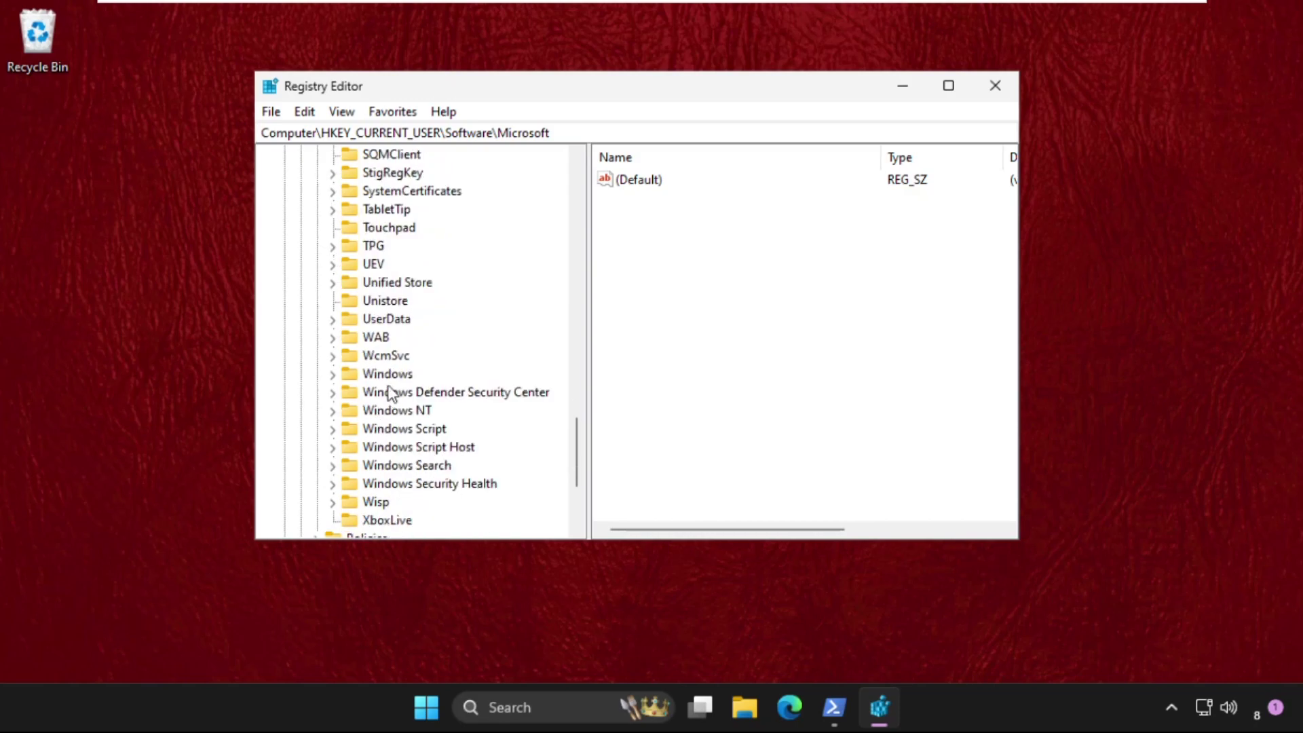
{"action": "left_click", "coordinate": [370, 374]}
{"action": "left_click", "coordinate": [333, 375]}
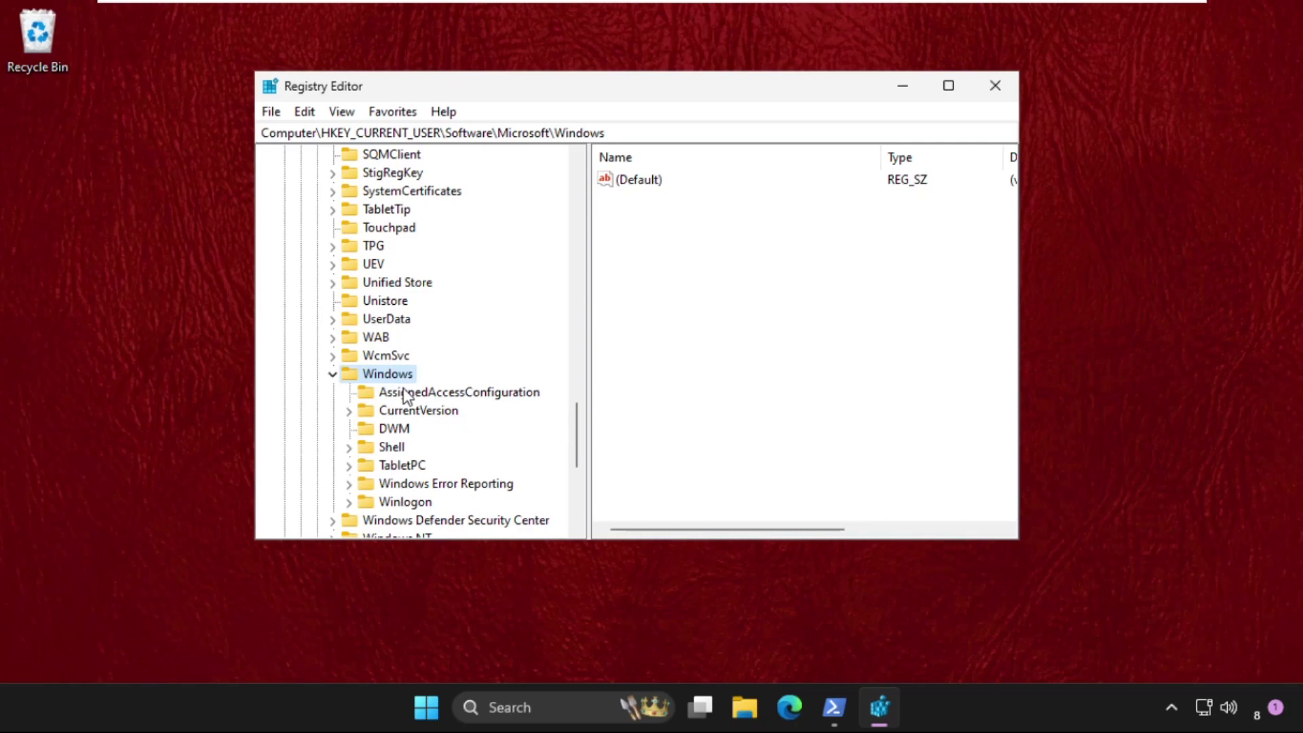
{"action": "left_click", "coordinate": [405, 411]}
{"action": "left_click", "coordinate": [348, 414]}
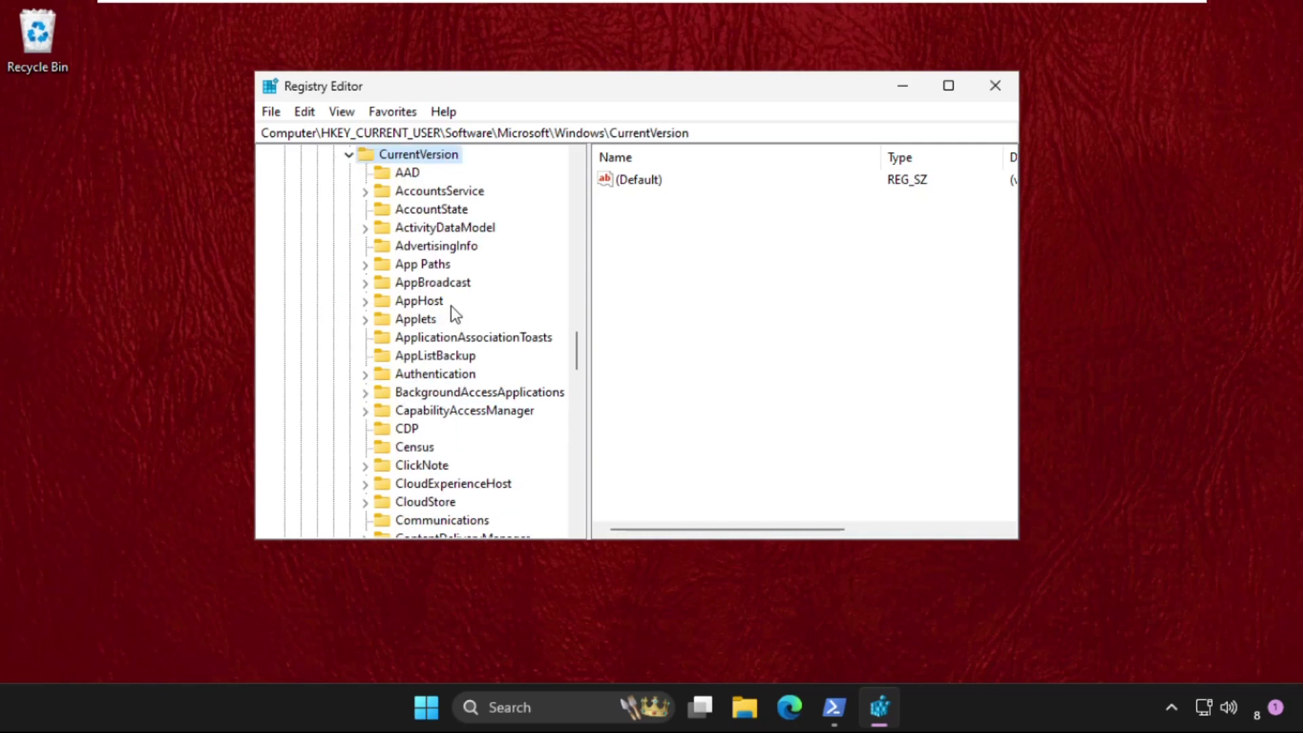
{"action": "scroll", "coordinate": [451, 305], "scroll_direction": "down", "scroll_amount": 7}
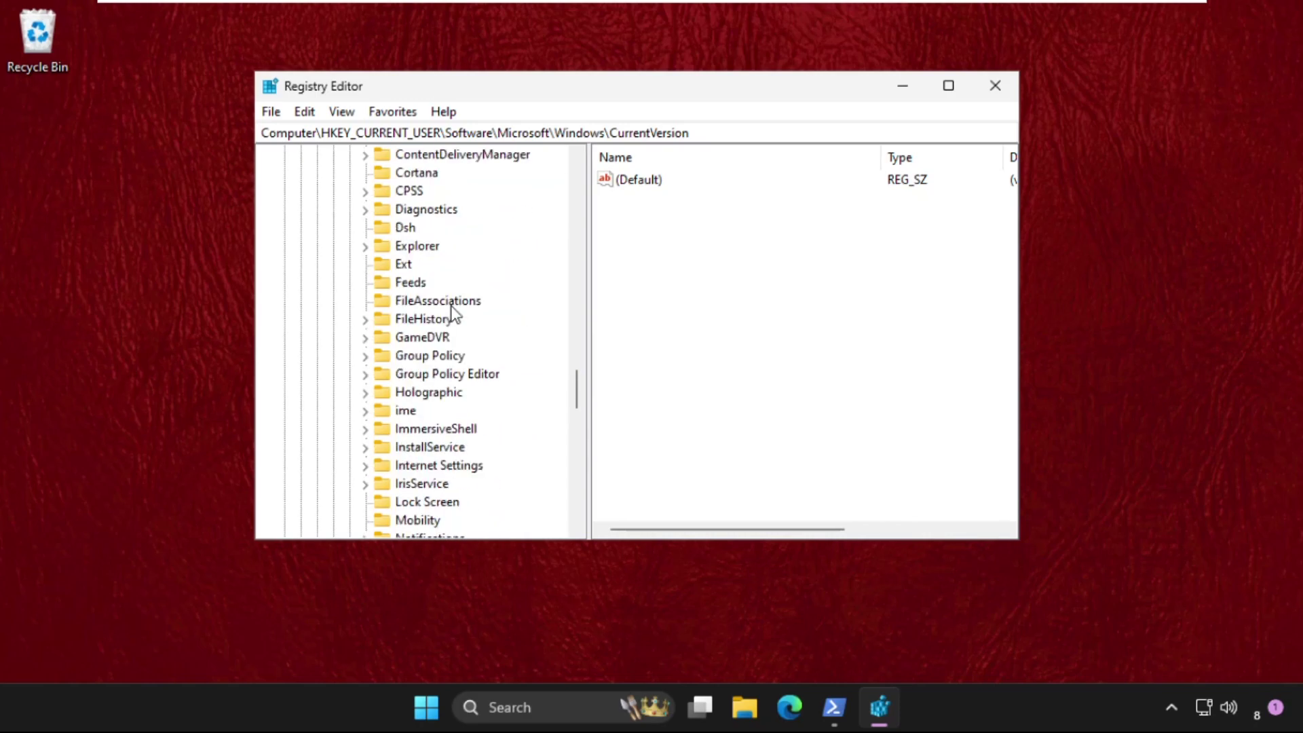
{"action": "scroll", "coordinate": [437, 314], "scroll_direction": "up", "scroll_amount": 2}
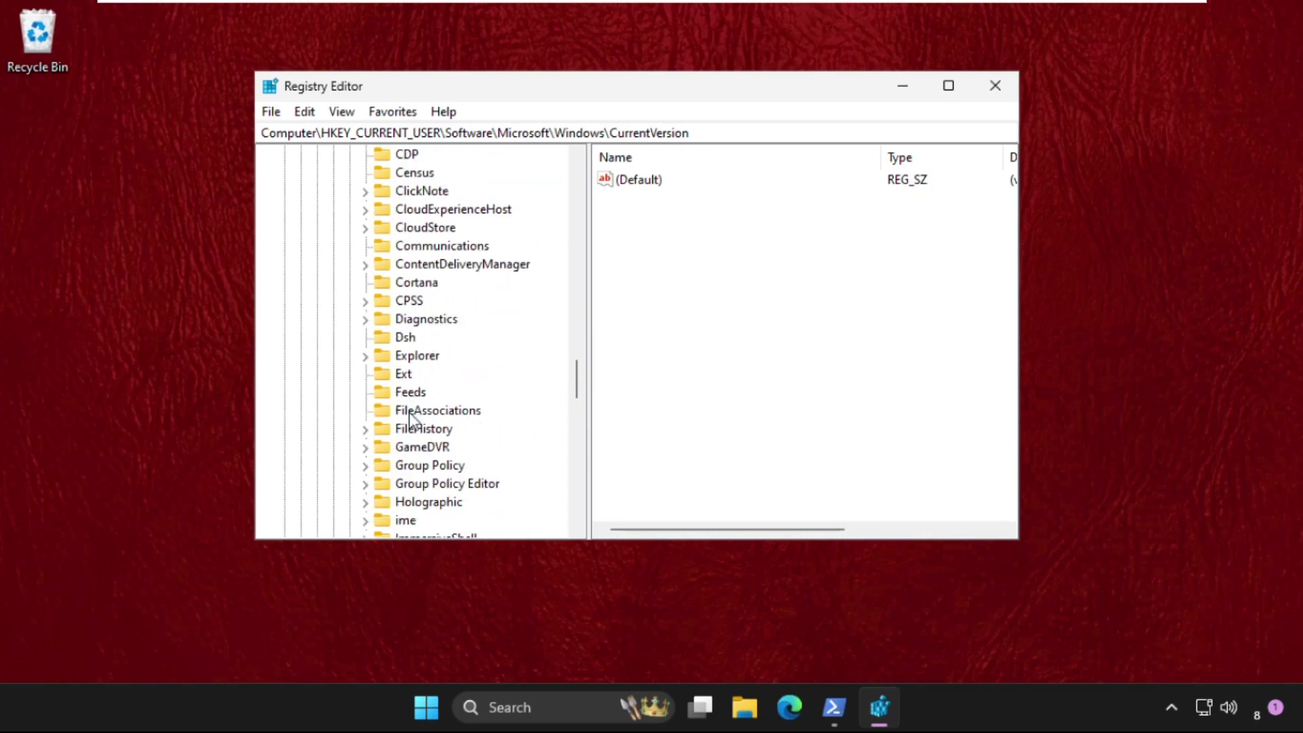
{"action": "left_click", "coordinate": [415, 357]}
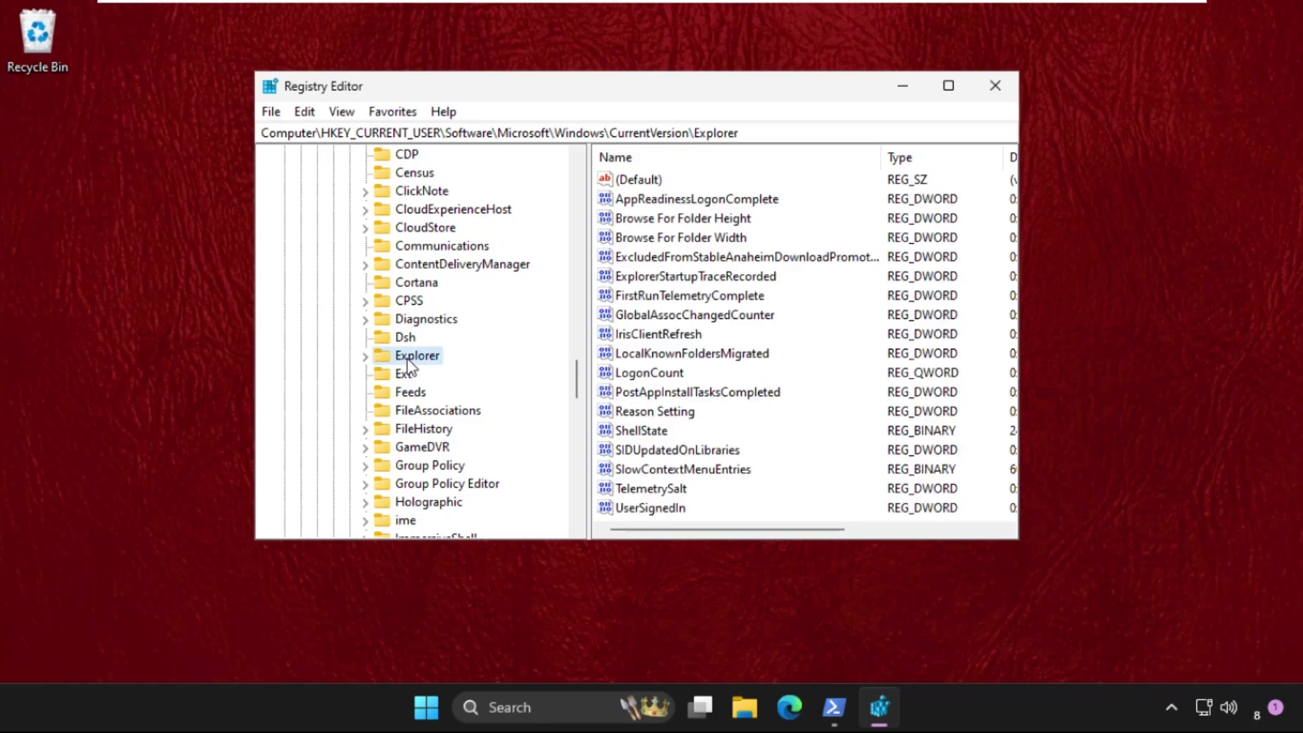
{"action": "left_click", "coordinate": [370, 360]}
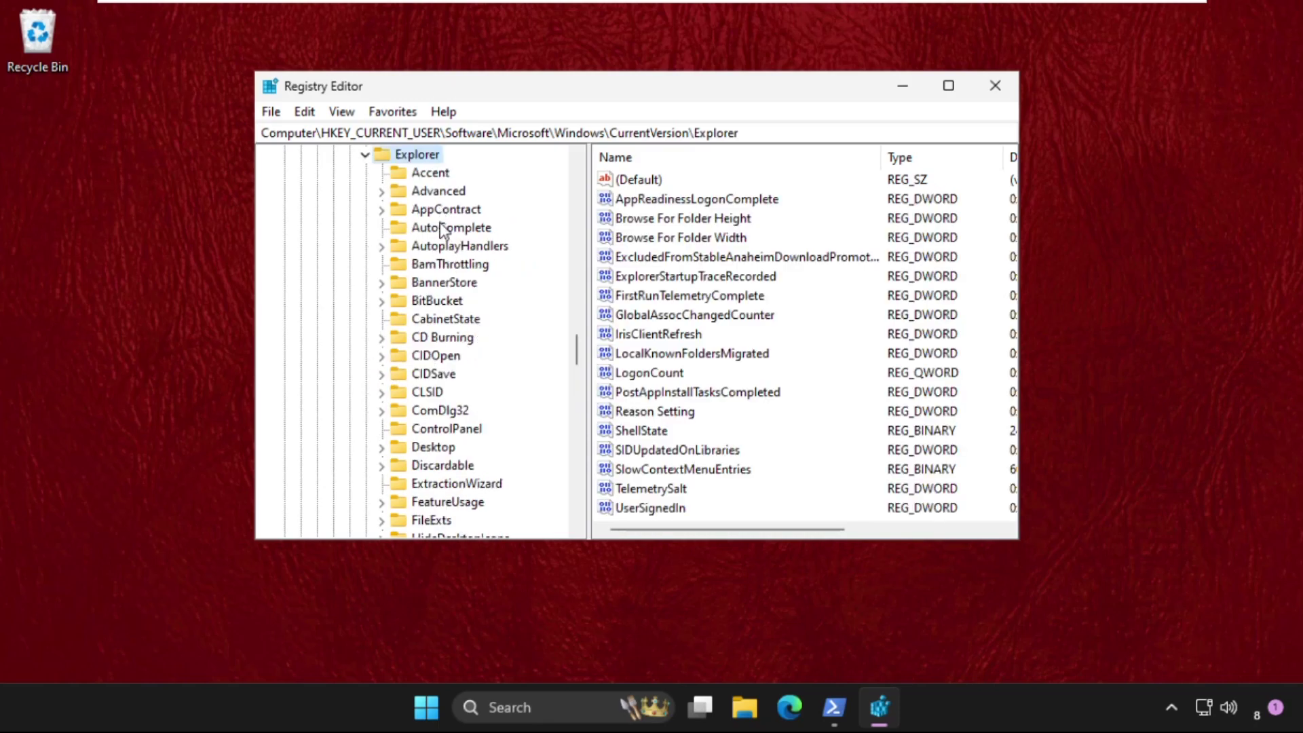
{"action": "left_click", "coordinate": [438, 193]}
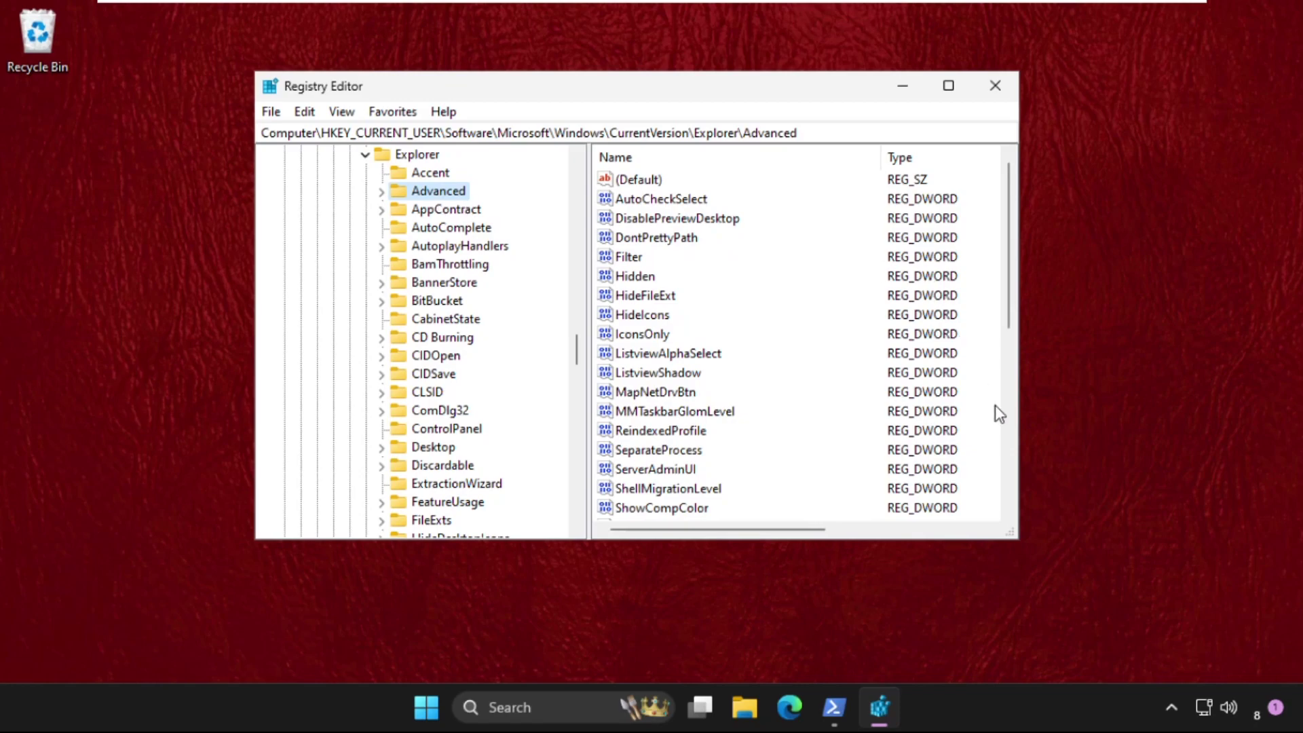
{"action": "left_click_drag", "start_coordinate": [1018, 397], "coordinate": [1190, 395]}
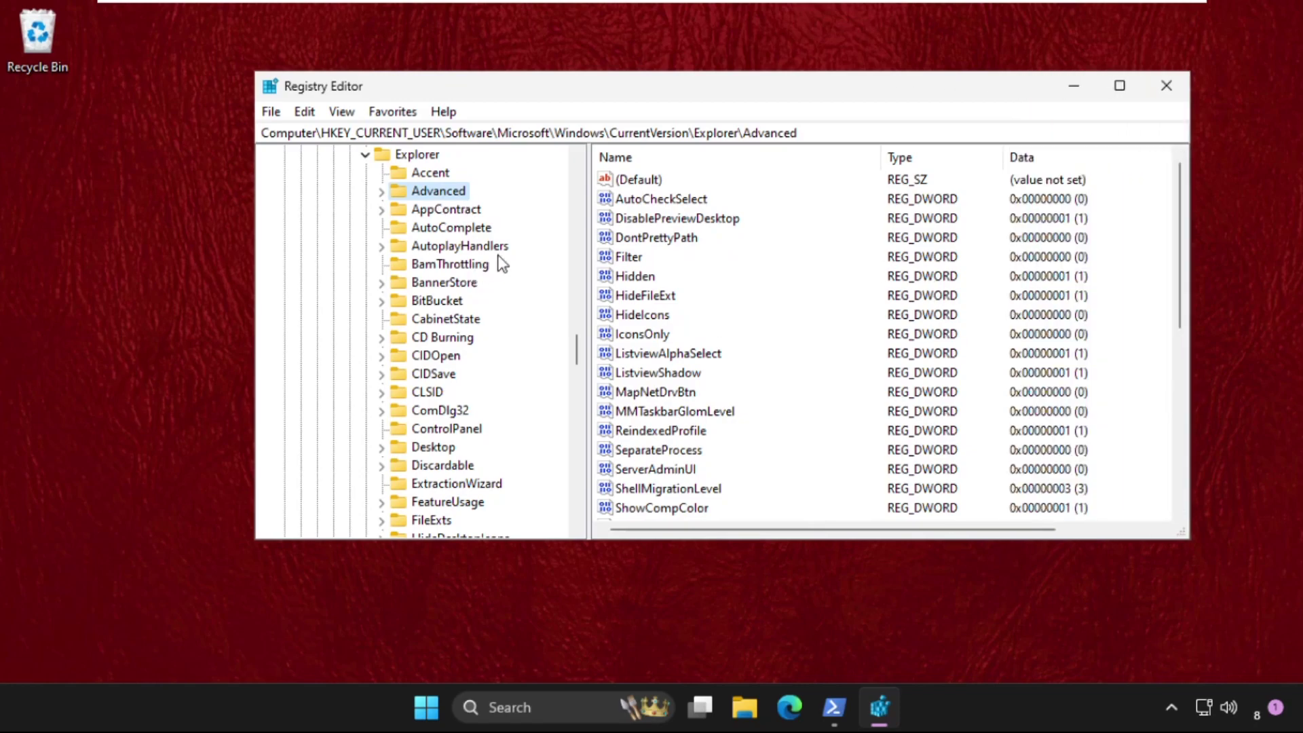
Create a DWORD (32-bit) value named EnableXamlStartMenu and confirm its data as 0.
{"action": "right_click", "coordinate": [1113, 314]}
{"action": "mouse_move", "coordinate": [1166, 331]}
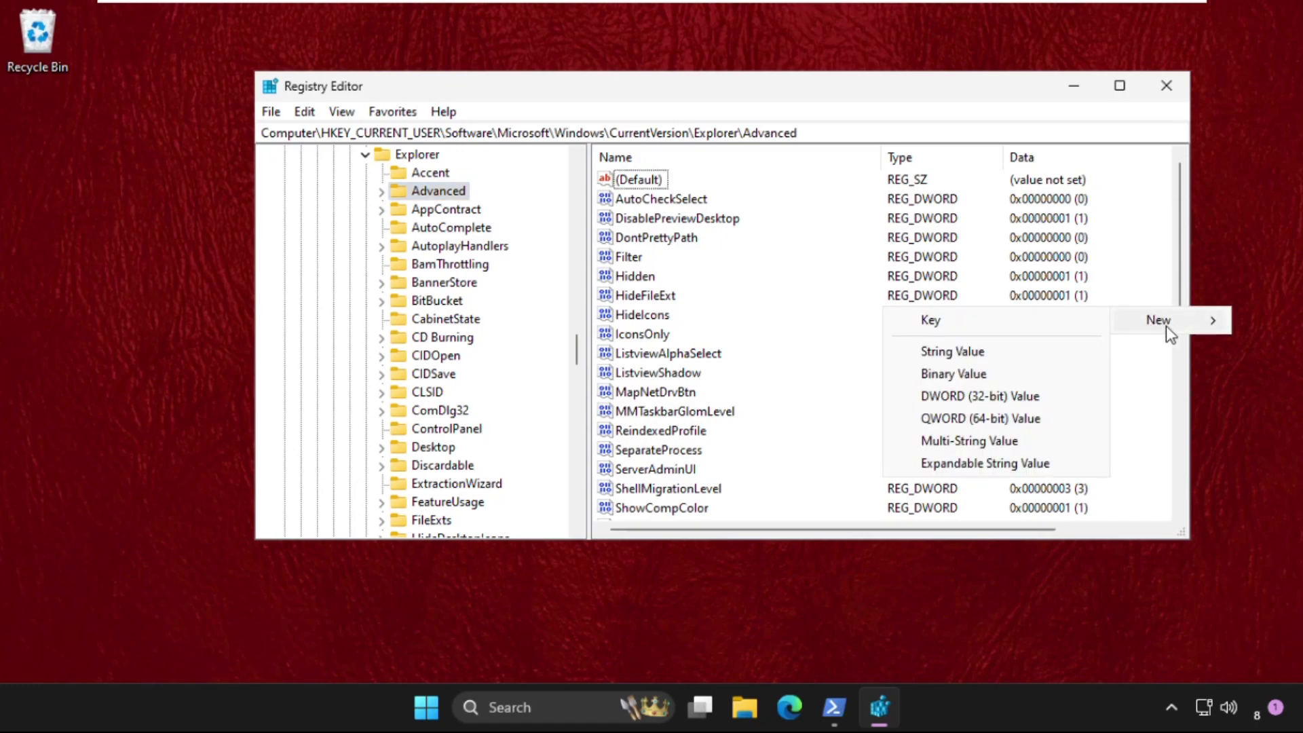
{"action": "left_click", "coordinate": [987, 399]}
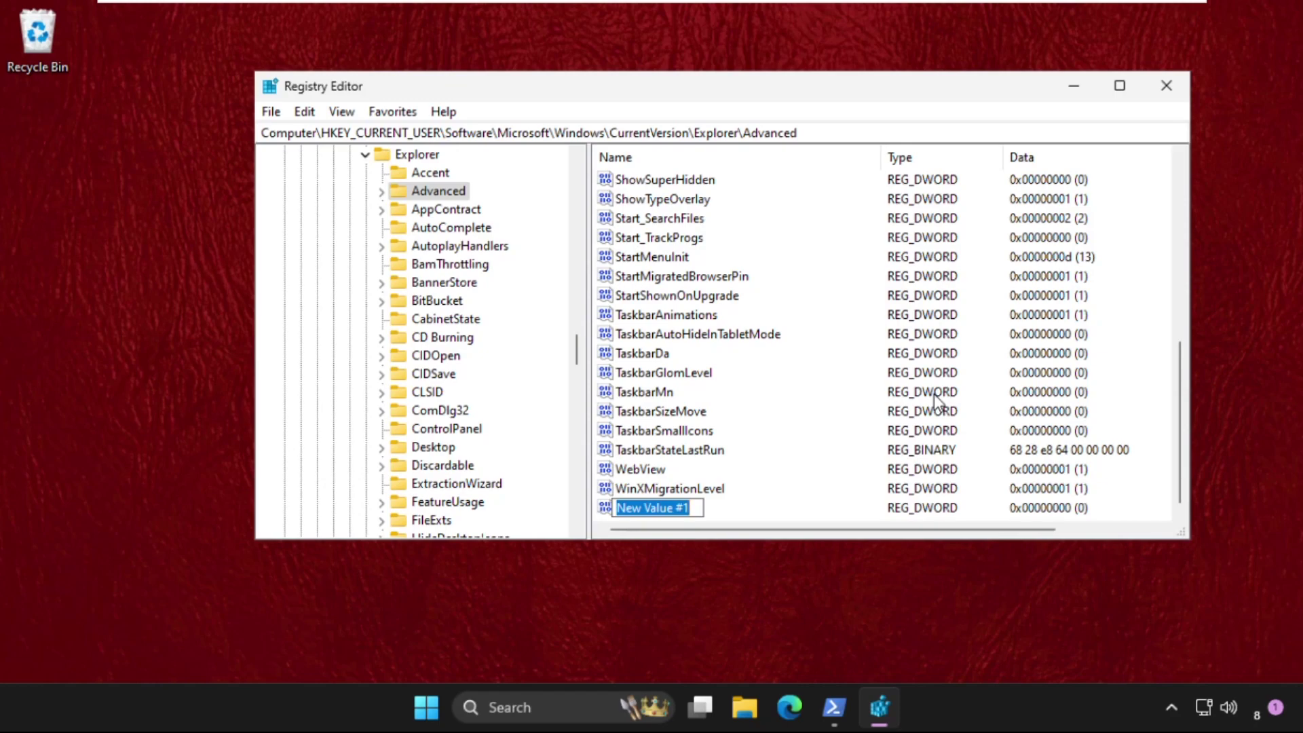
{"action": "type", "text": "Enab"}
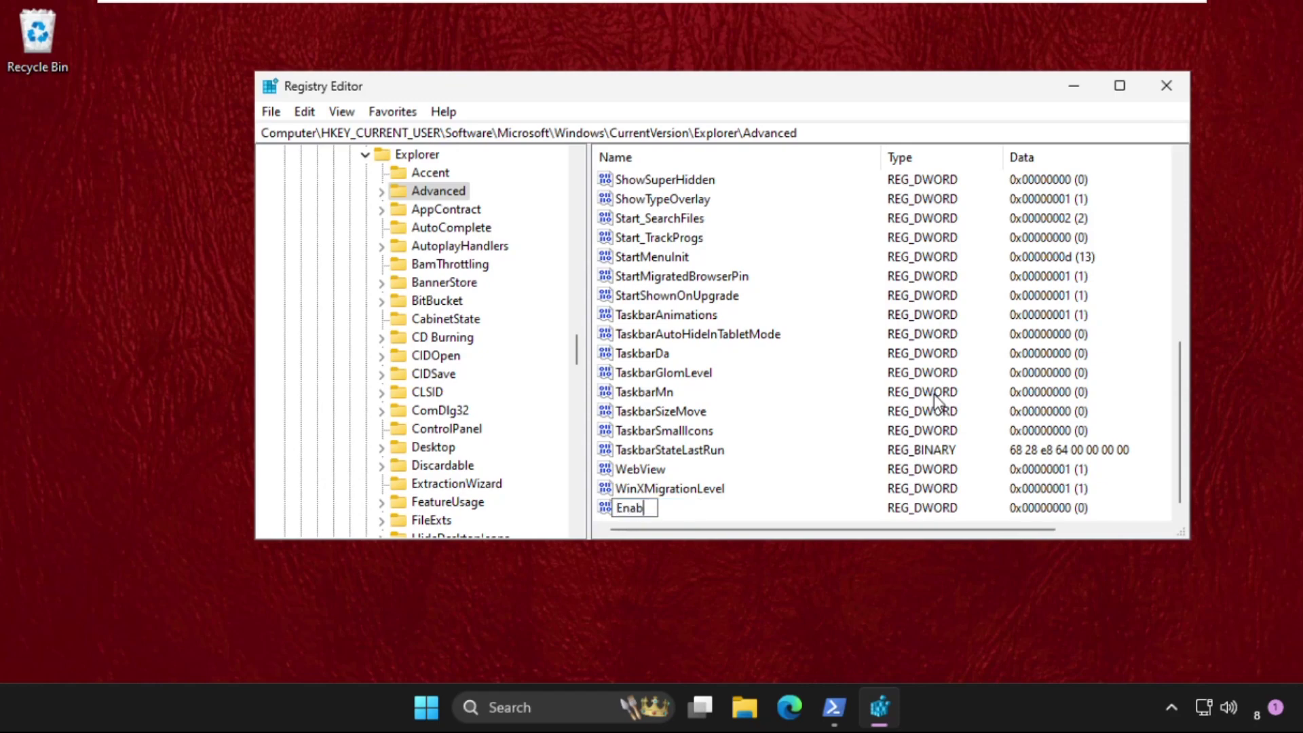
{"action": "type", "text": "leXamlSta"}
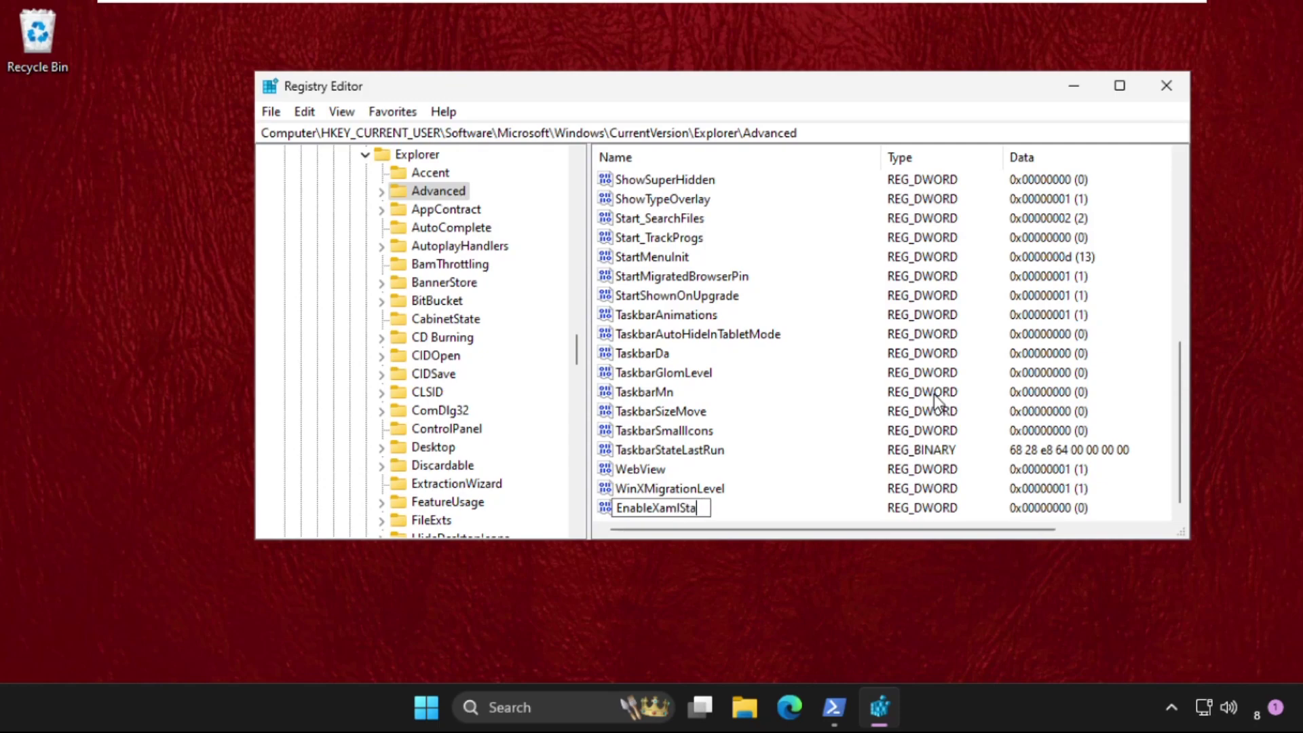
{"action": "type", "text": "rtMenu"}
{"action": "key", "text": "Return"}
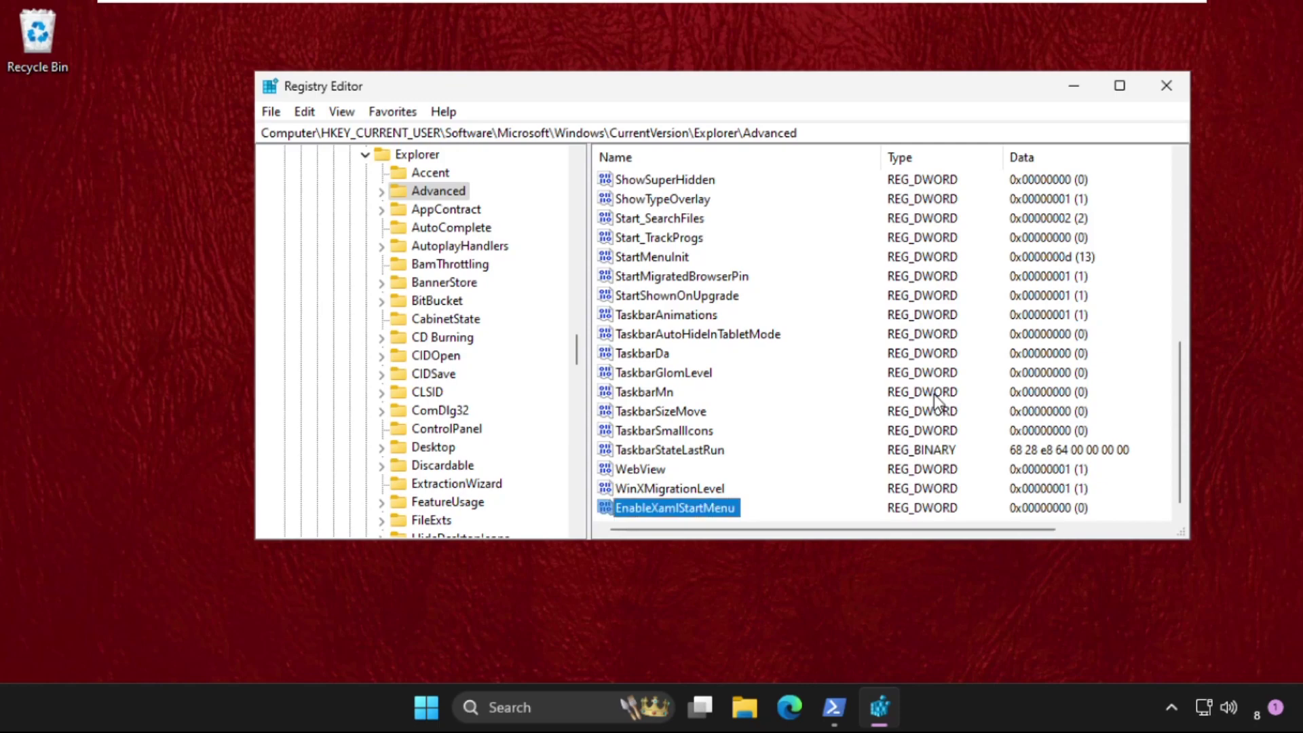
{"action": "right_click", "coordinate": [668, 511]}
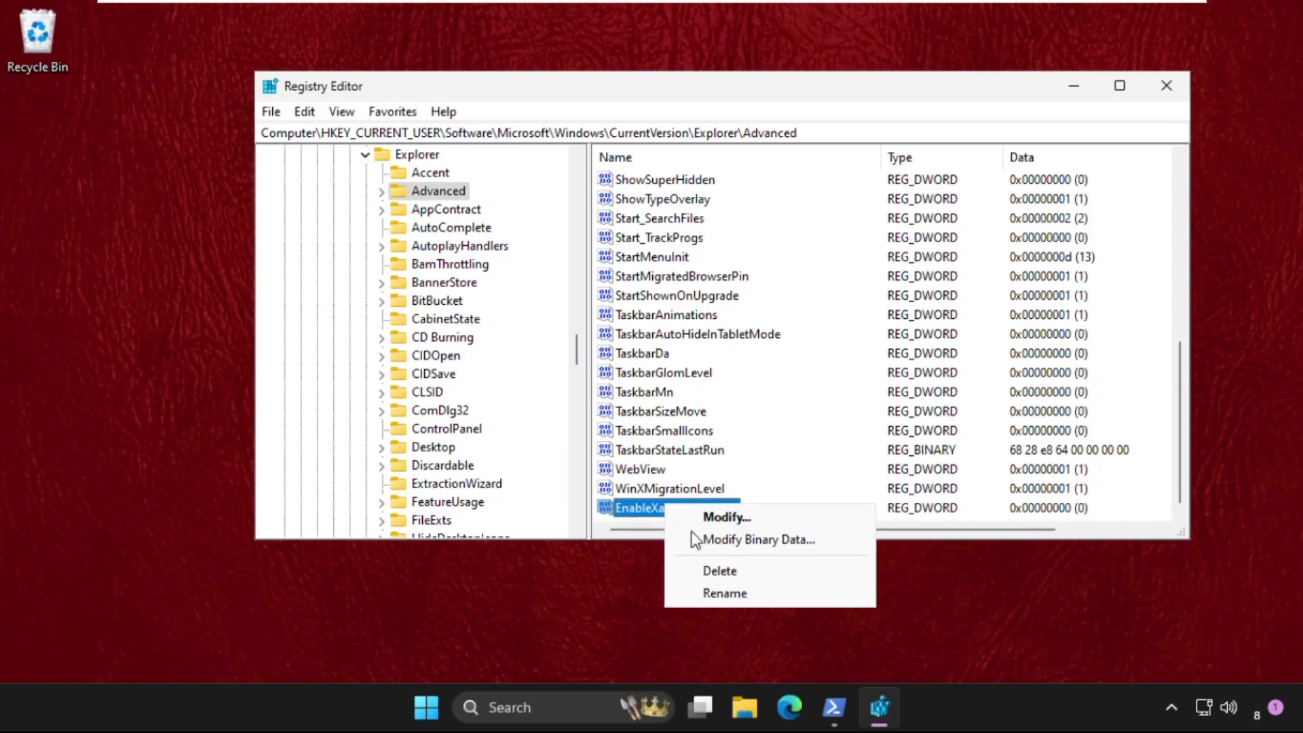
{"action": "left_click", "coordinate": [731, 517]}
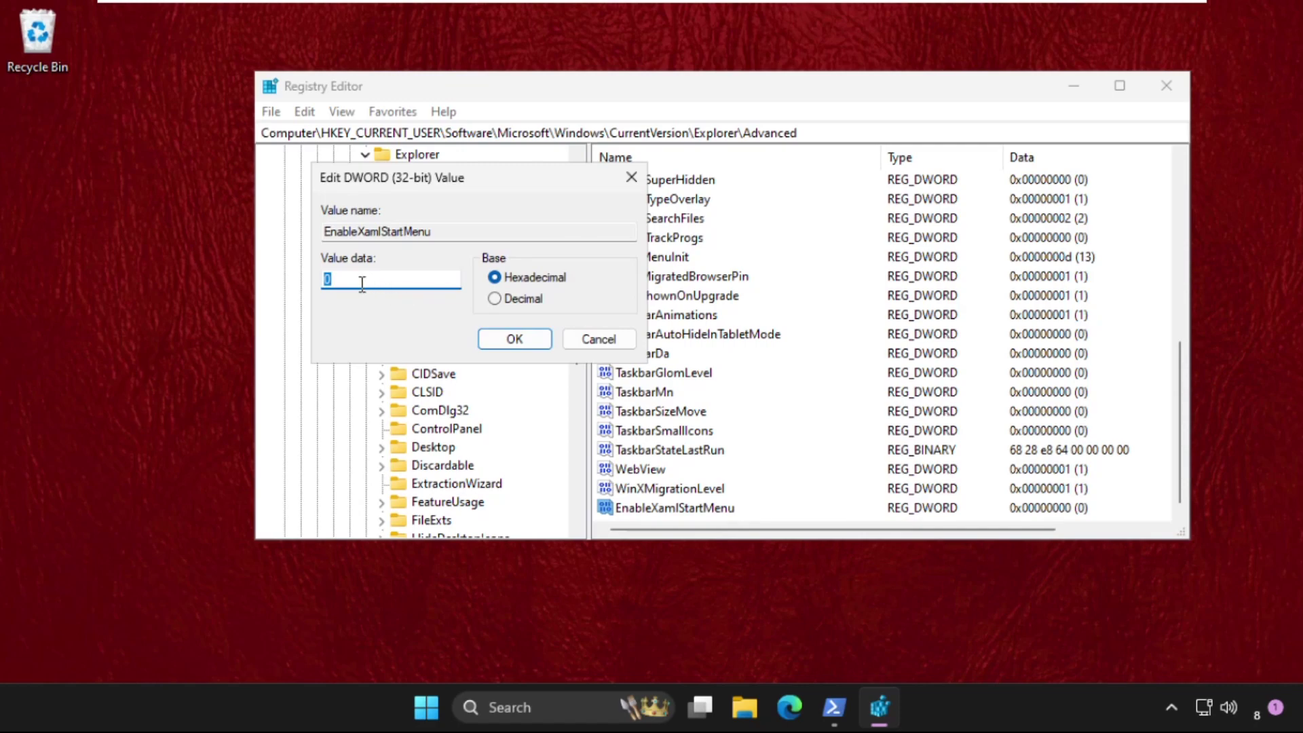
{"action": "left_click", "coordinate": [332, 281]}
{"action": "left_click", "coordinate": [514, 339]}
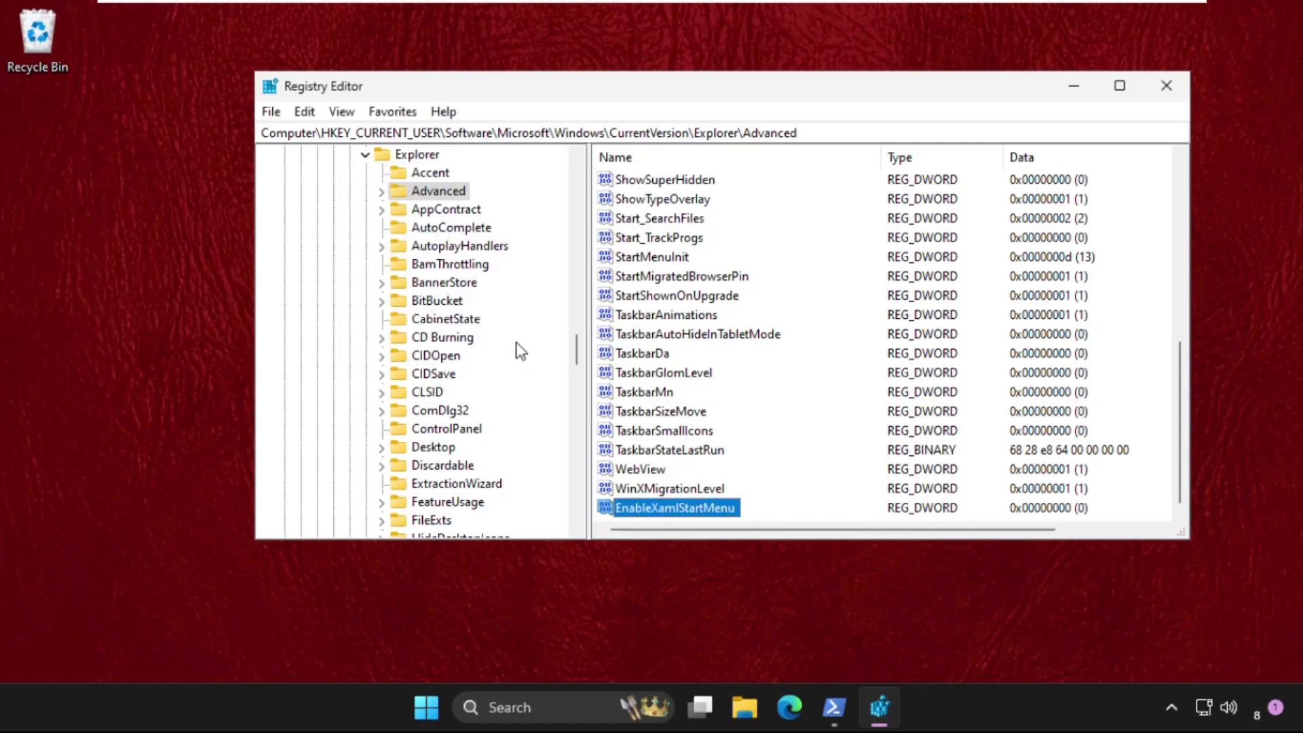
Close Registry Editor, exit PowerShell, and show the Start menu's power options.
{"action": "left_click", "coordinate": [1166, 86]}
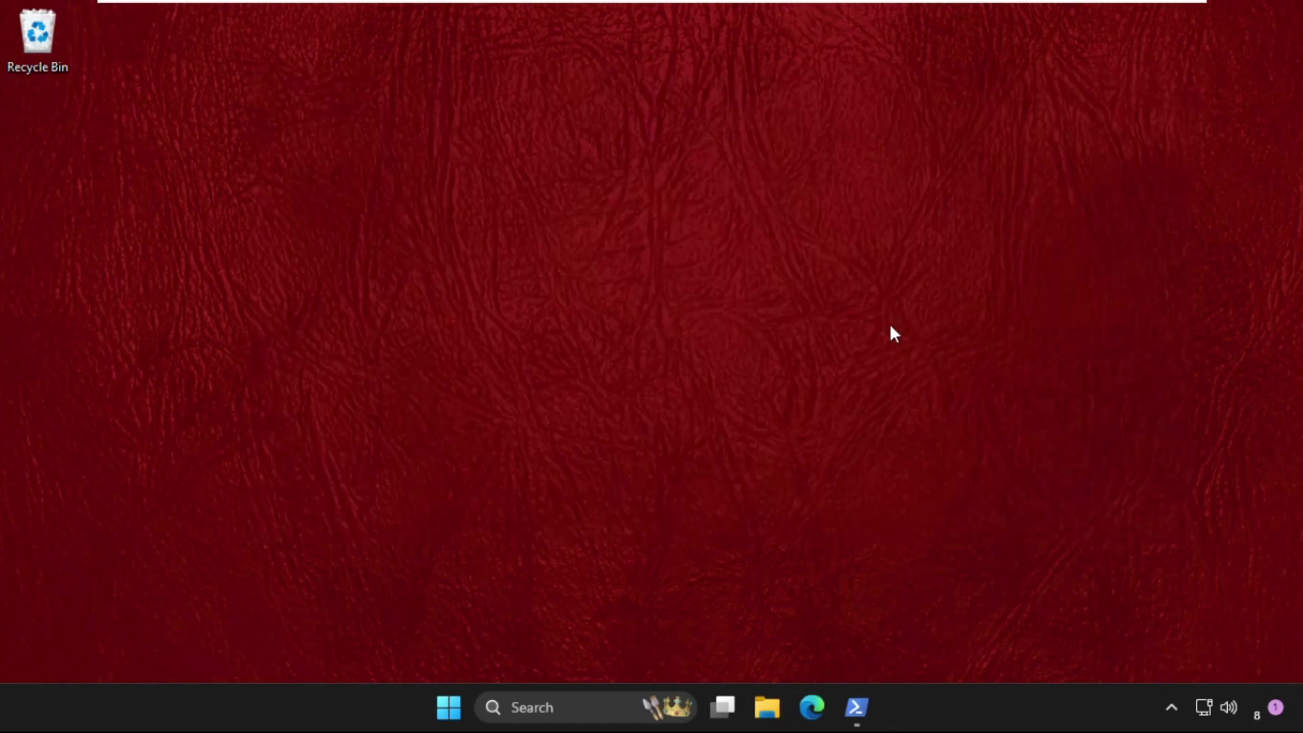
{"action": "left_click", "coordinate": [866, 713]}
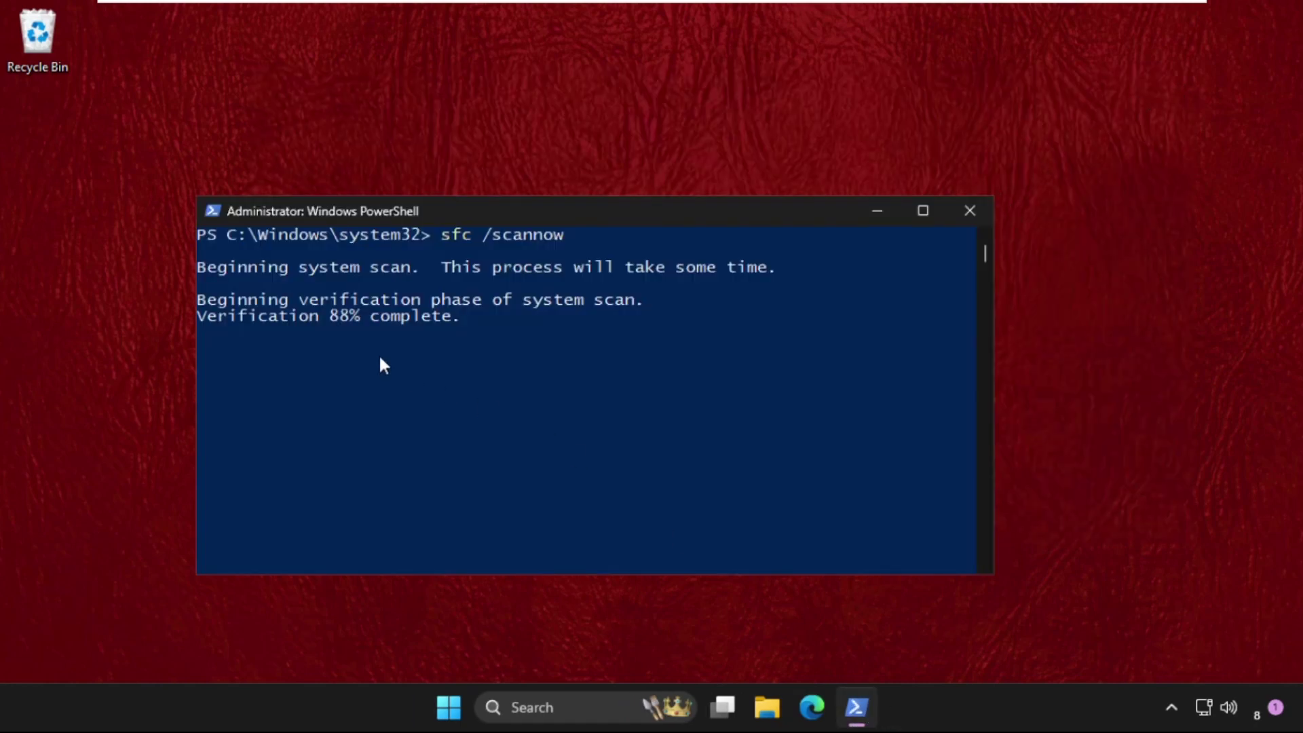
{"action": "type", "text": "exit"}
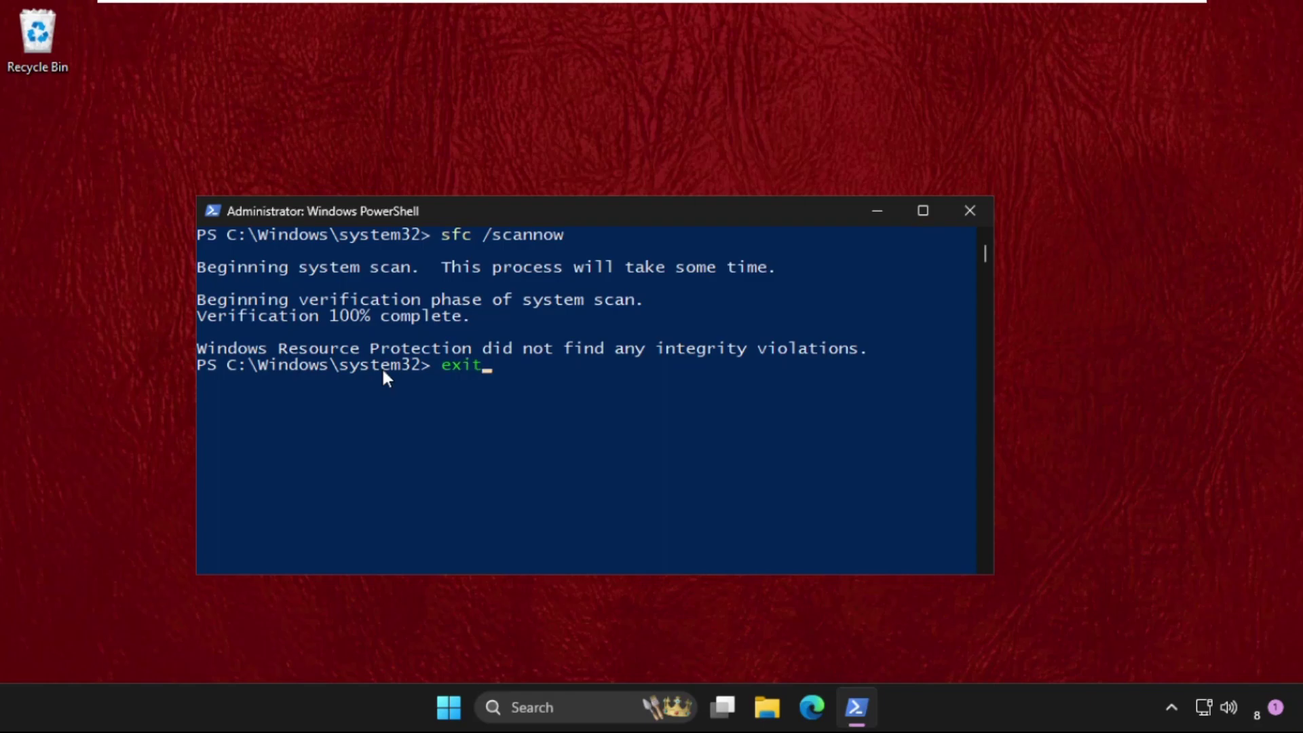
{"action": "key", "text": "Return"}
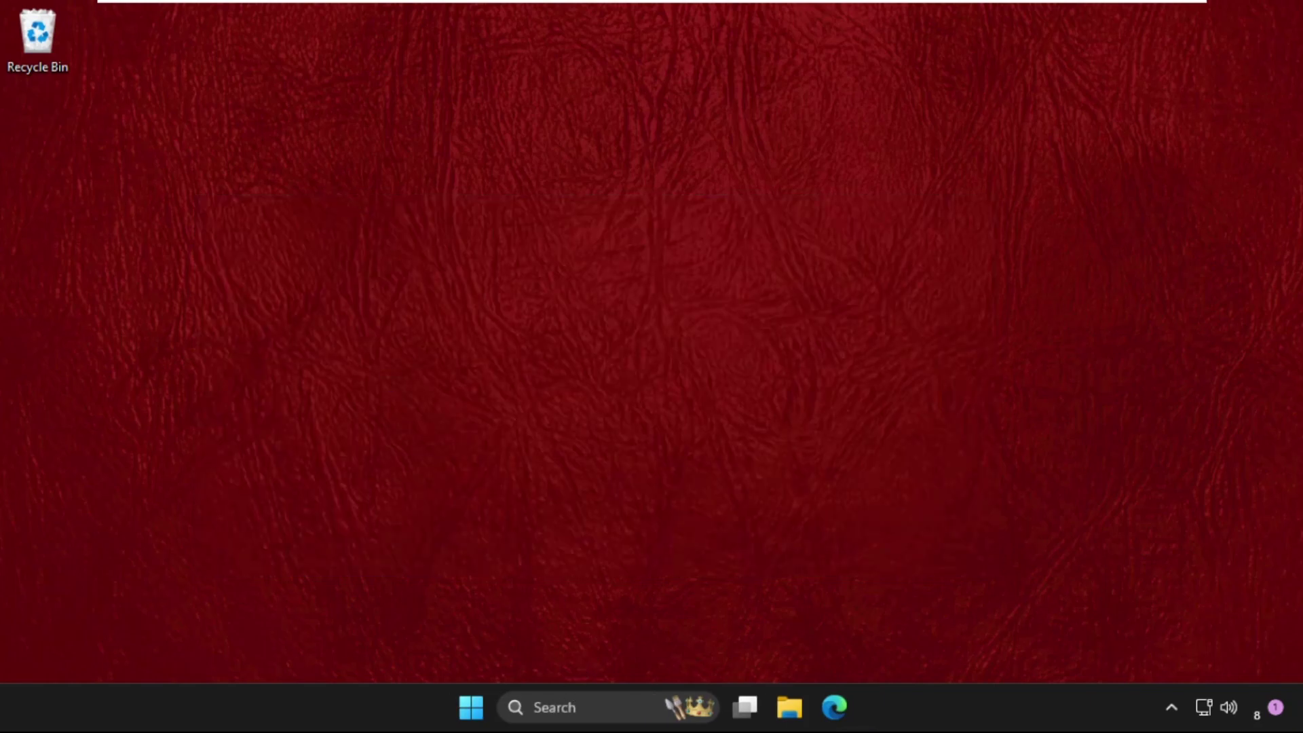
{"action": "left_click", "coordinate": [471, 706]}
{"action": "left_click", "coordinate": [904, 640]}
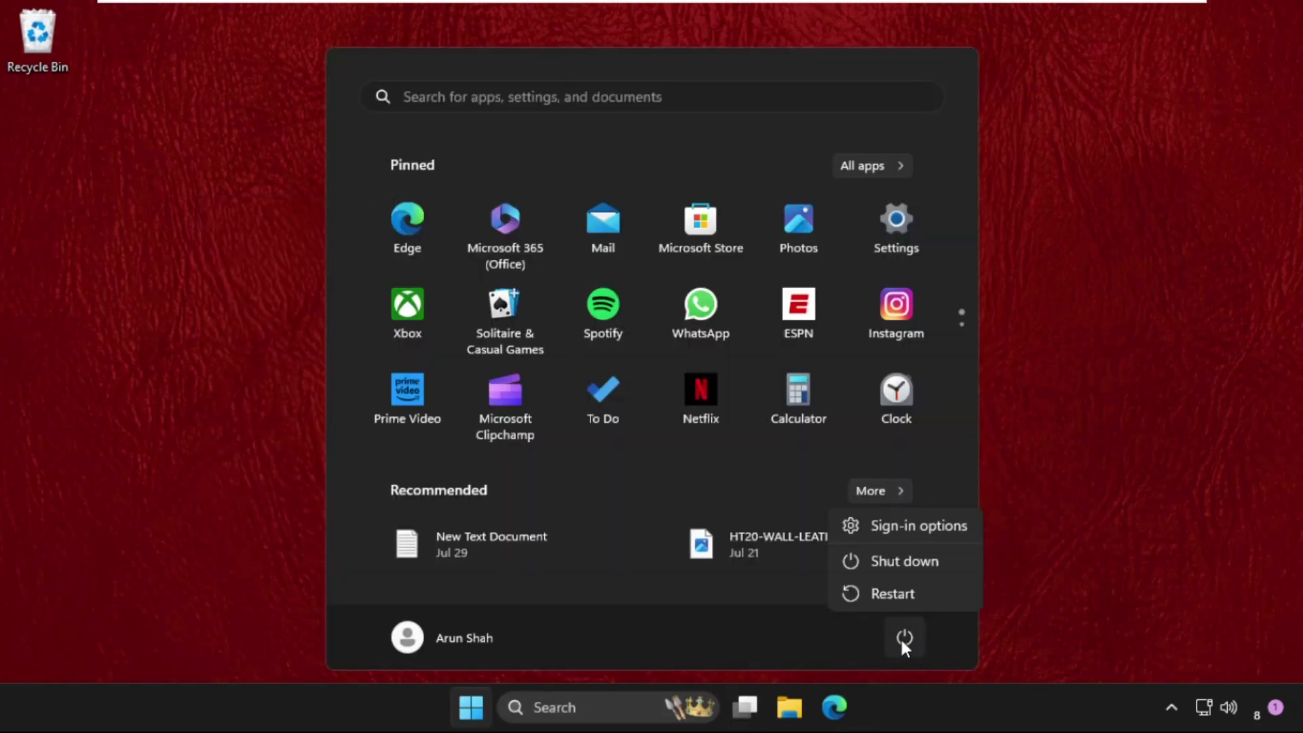